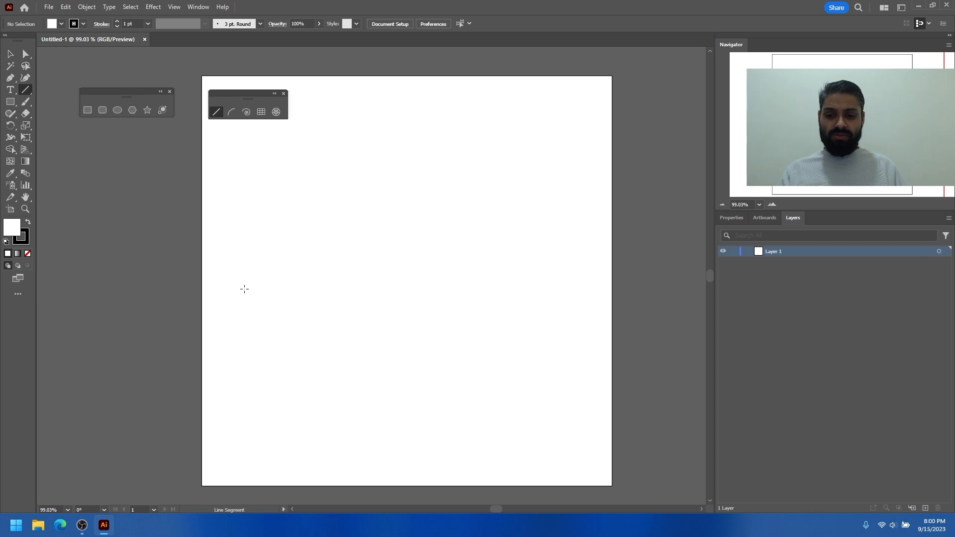
# - Draw a few lines in different directions across the artboard with the Line Segment tool and delete them
pyautogui.moveTo(235, 284); pyautogui.dragTo(235, 284)
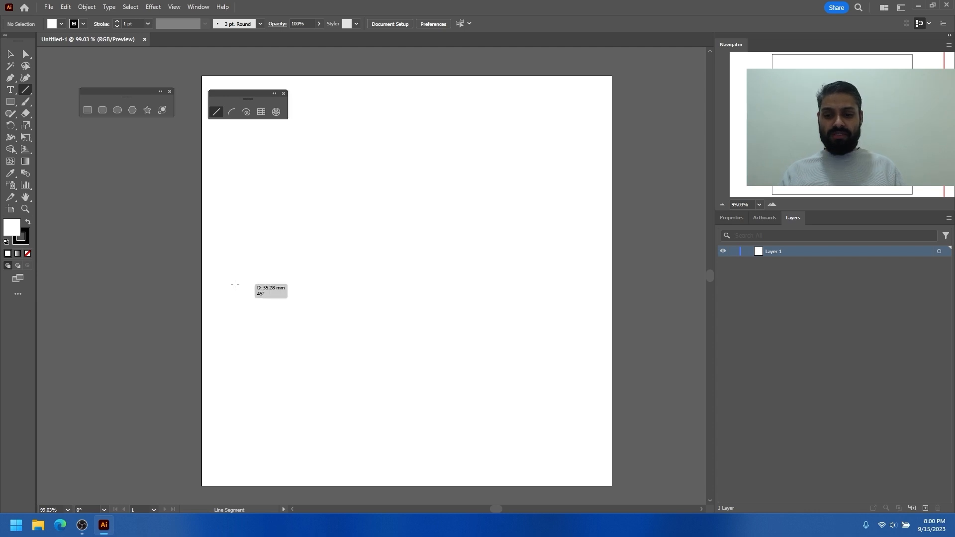
pyautogui.click(480, 291)
pyautogui.moveTo(198, 339); pyautogui.dragTo(352, 192)
pyautogui.moveTo(439, 238); pyautogui.dragTo(621, 399)
pyautogui.press('v')
pyautogui.hotkey('ctrl', 'z')
pyautogui.moveTo(266, 220); pyautogui.dragTo(330, 276)
pyautogui.press('Delete')
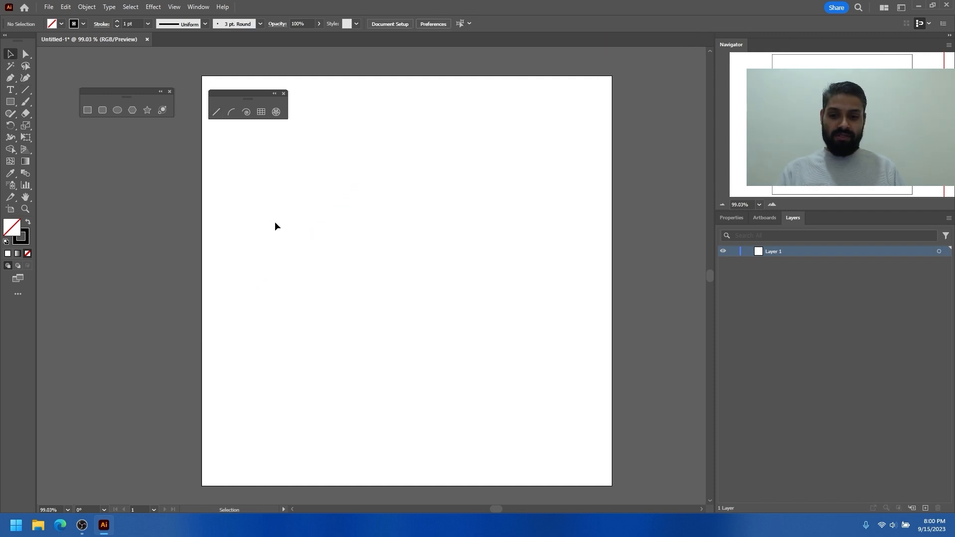
# - Draw a horizontal line about 101 mm long and move it up towards the artboard's top edge
pyautogui.click(216, 111)
pyautogui.moveTo(273, 227); pyautogui.dragTo(554, 229)
pyautogui.press('v')
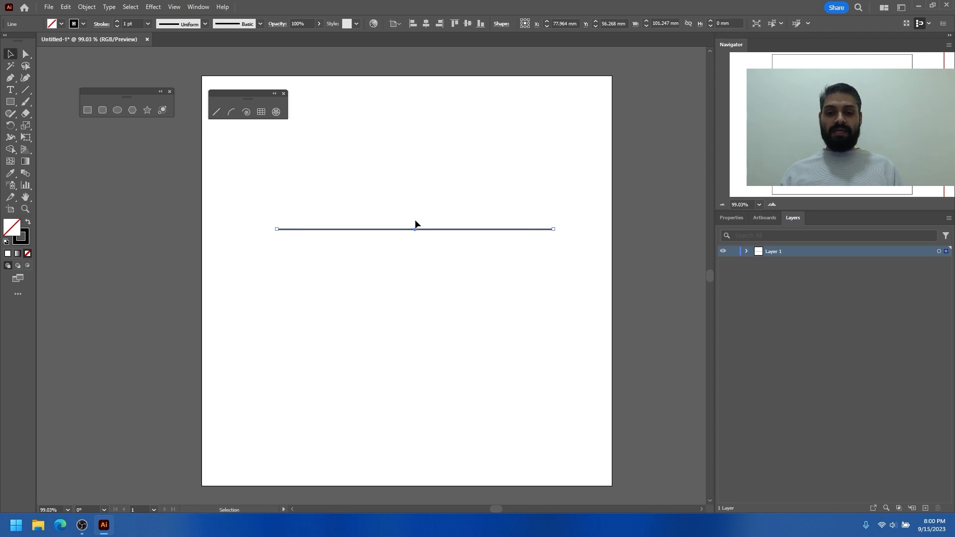
pyautogui.click(412, 262)
pyautogui.moveTo(397, 208); pyautogui.dragTo(431, 158)
pyautogui.click(361, 212)
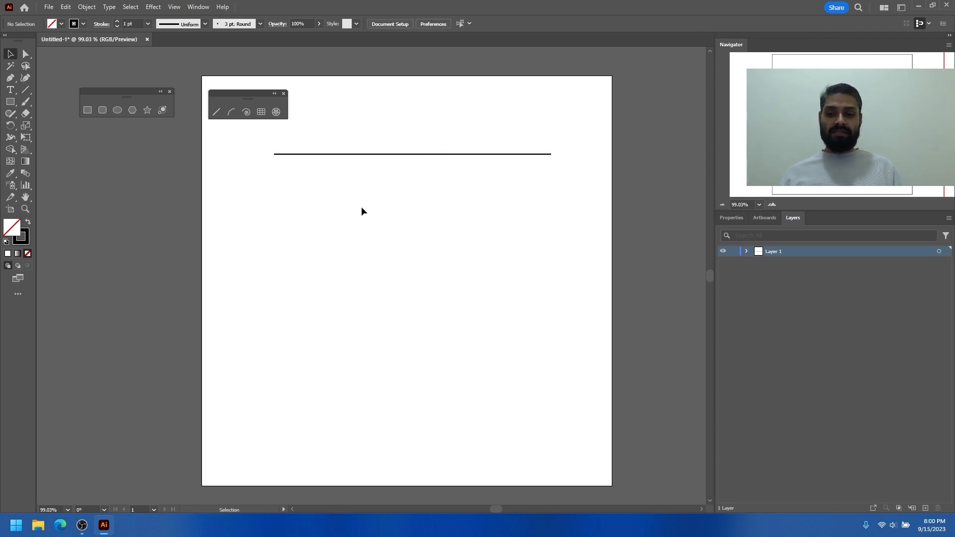
# - Draw a series of arcs of varying size and direction below the line, and clear all artwork from the artboard
pyautogui.click(231, 112)
pyautogui.click(254, 223)
pyautogui.click(528, 310)
pyautogui.moveTo(245, 222)
pyautogui.mouseDown()
pyautogui.moveTo(577, 236)
pyautogui.moveTo(537, 235)
pyautogui.moveTo(522, 267)
pyautogui.moveTo(525, 218)
pyautogui.moveTo(488, 312)
pyautogui.moveTo(391, 393)
pyautogui.mouseUp()
pyautogui.moveTo(267, 294); pyautogui.dragTo(341, 433)
pyautogui.moveTo(341, 307); pyautogui.dragTo(423, 377)
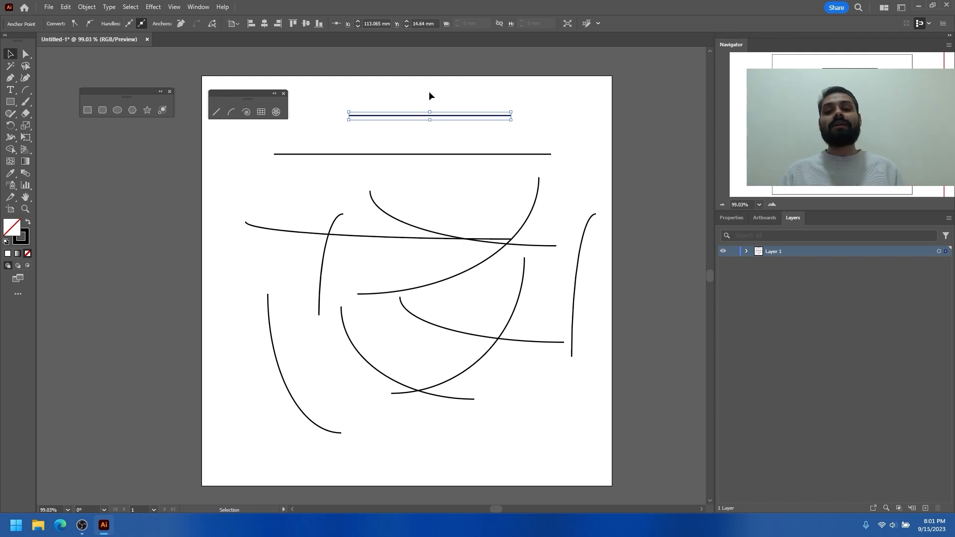
pyautogui.moveTo(315, 90); pyautogui.dragTo(603, 437)
pyautogui.press('Delete')
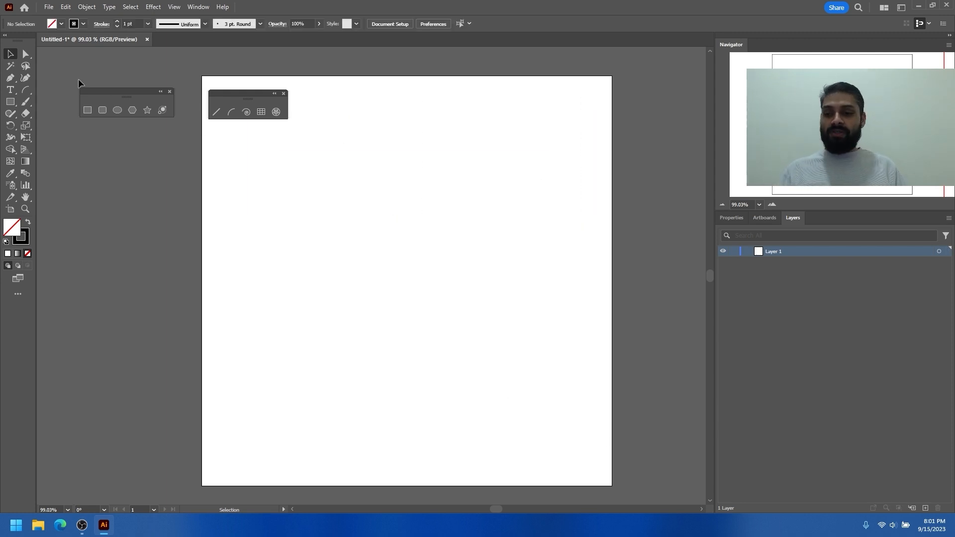
# - Draw a straight horizontal line with the Pen tool in the upper half of the artboard, and undo it
pyautogui.click(10, 78)
pyautogui.click(322, 194)
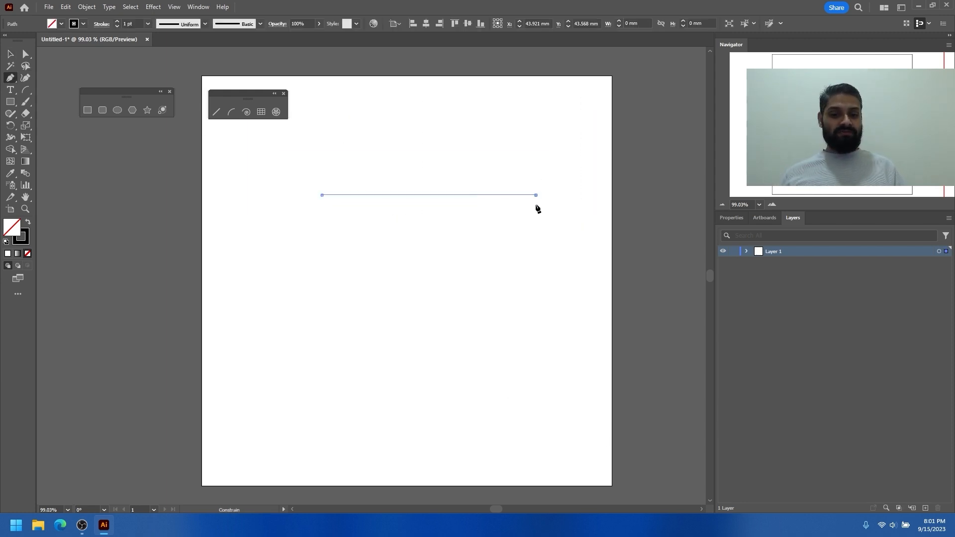
pyautogui.click(535, 195)
pyautogui.press('v')
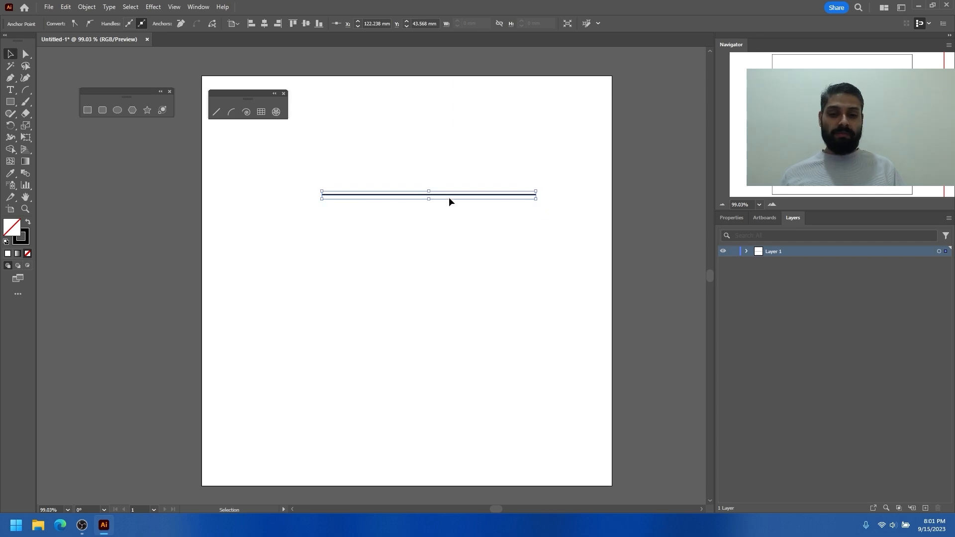
pyautogui.hotkey('ctrl', 'z')
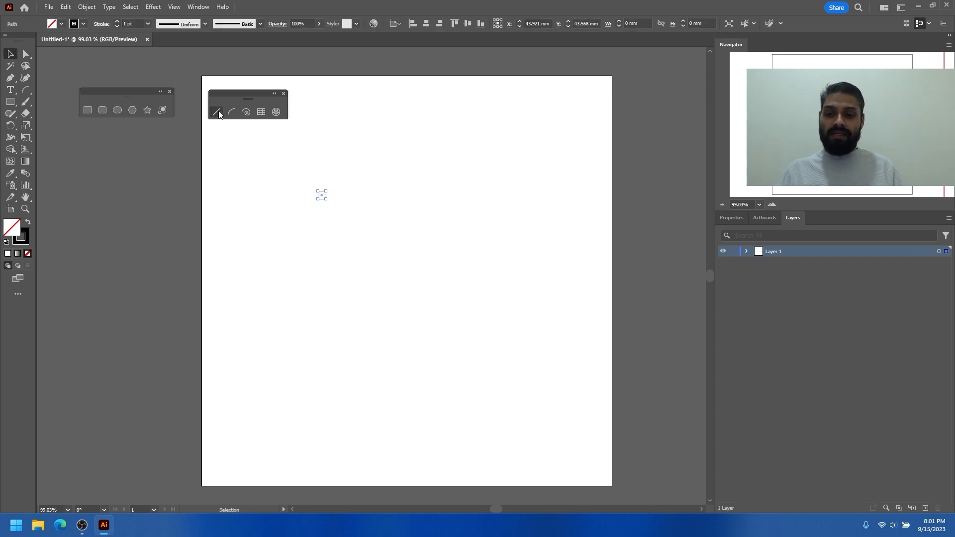
# - Draw a horizontal line about 122 mm long with the Line Segment tool and delete it
pyautogui.click(217, 112)
pyautogui.moveTo(234, 205); pyautogui.dragTo(567, 205)
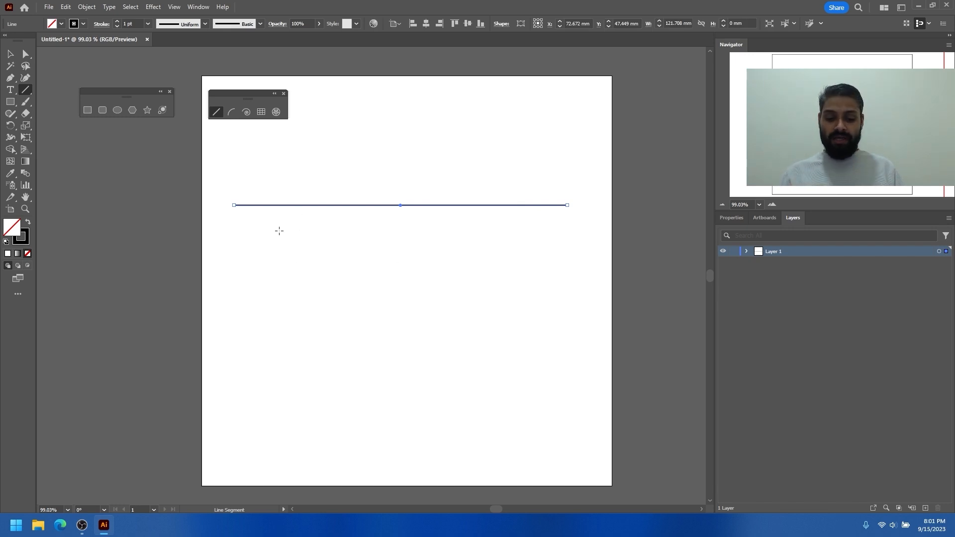
pyautogui.press('v')
pyautogui.press('Delete')
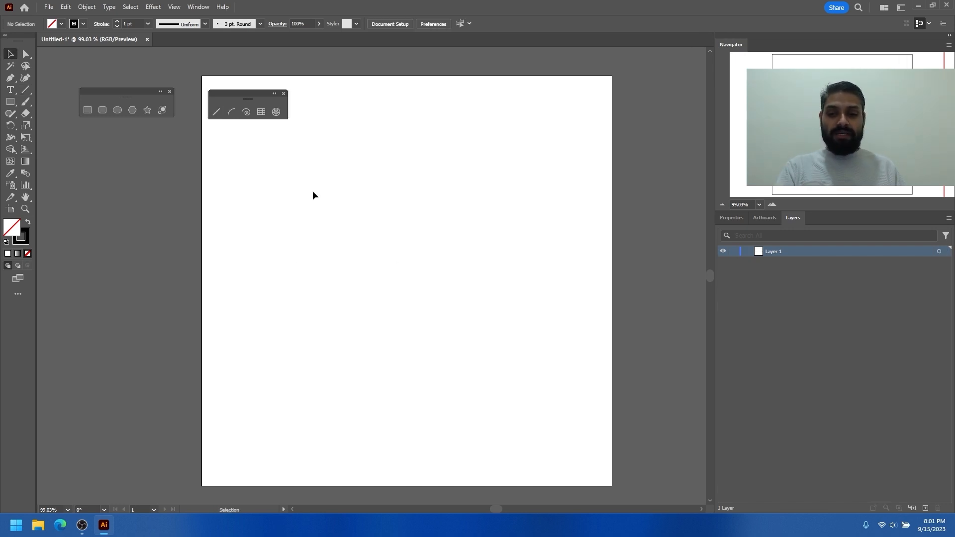
# - Create a line segment with an exact length of 150 mm and an angle of 45°
pyautogui.click(217, 112)
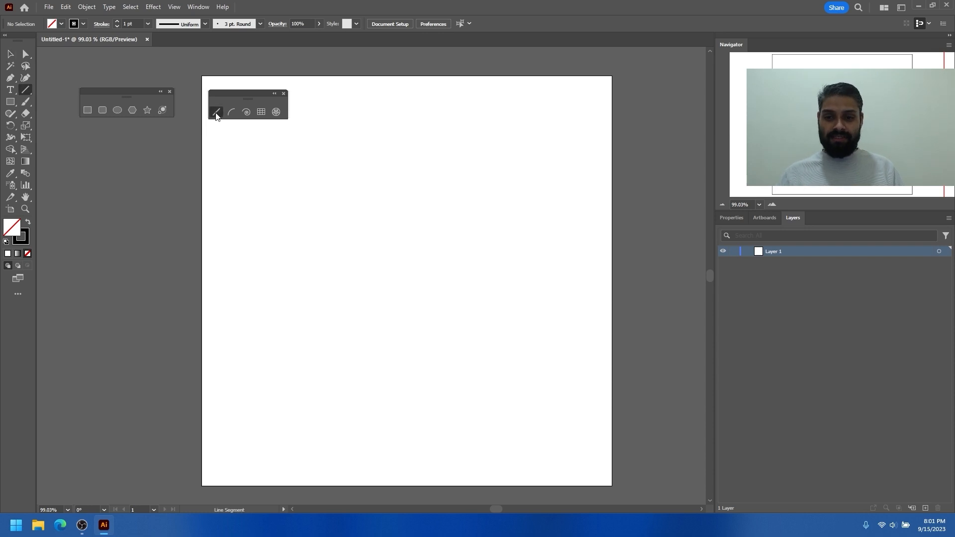
pyautogui.click(374, 230)
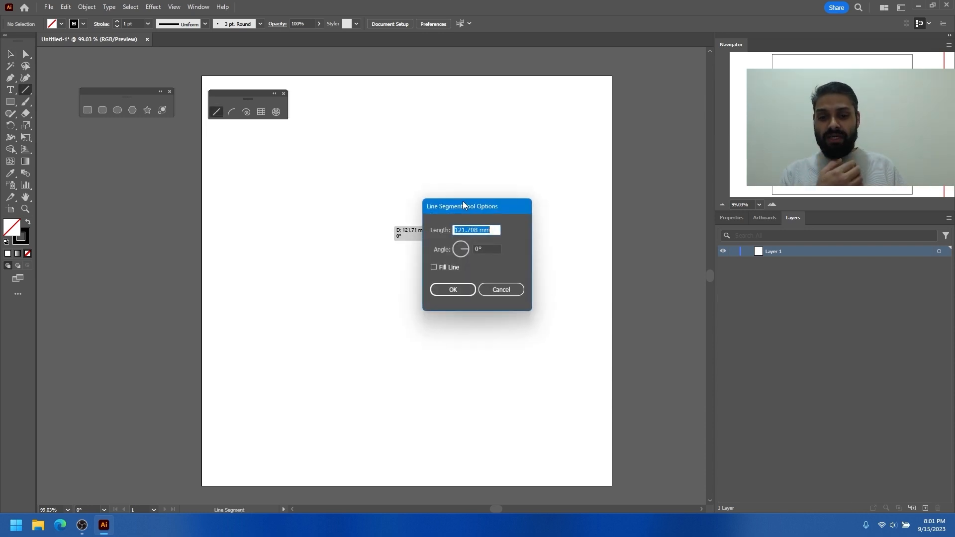
pyautogui.moveTo(463, 203); pyautogui.dragTo(531, 188)
pyautogui.write('150')
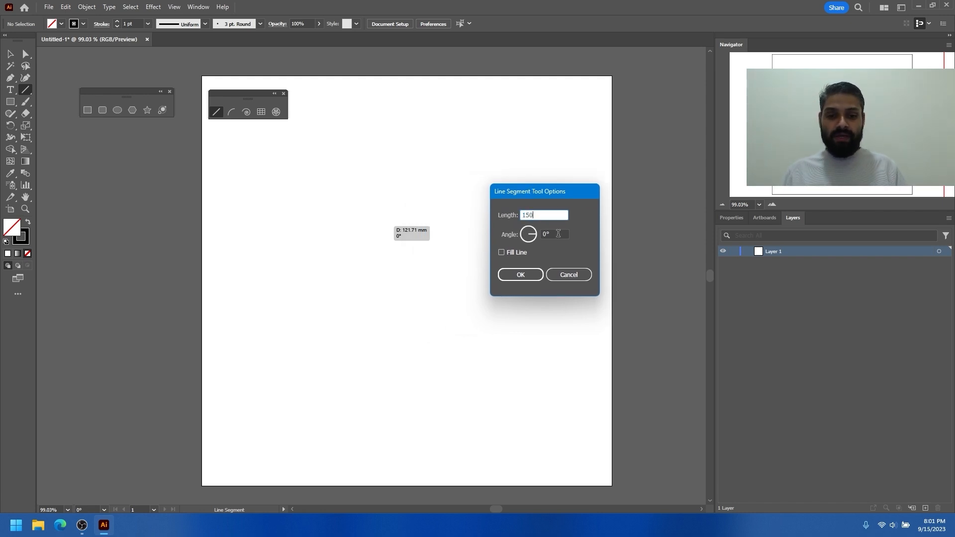
pyautogui.moveTo(558, 234); pyautogui.dragTo(541, 235)
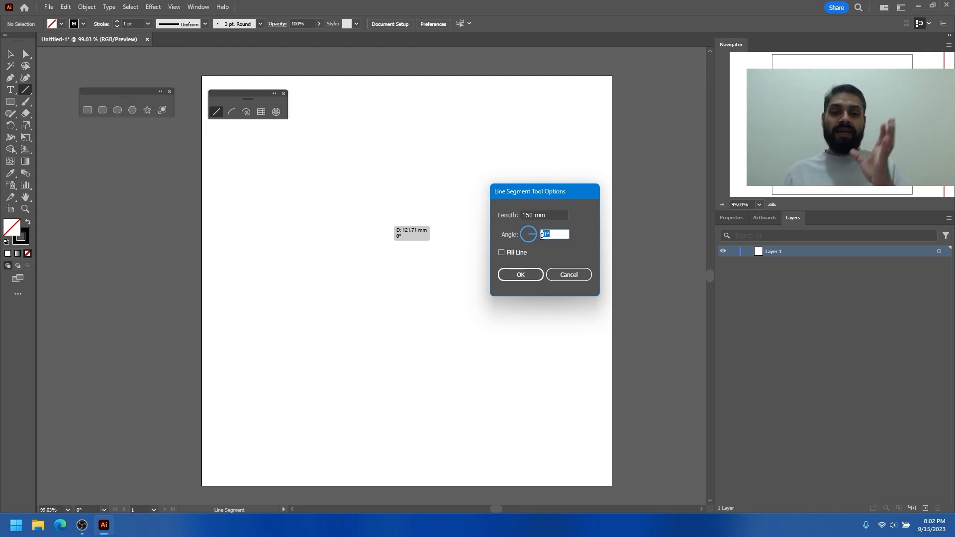
pyautogui.write('45')
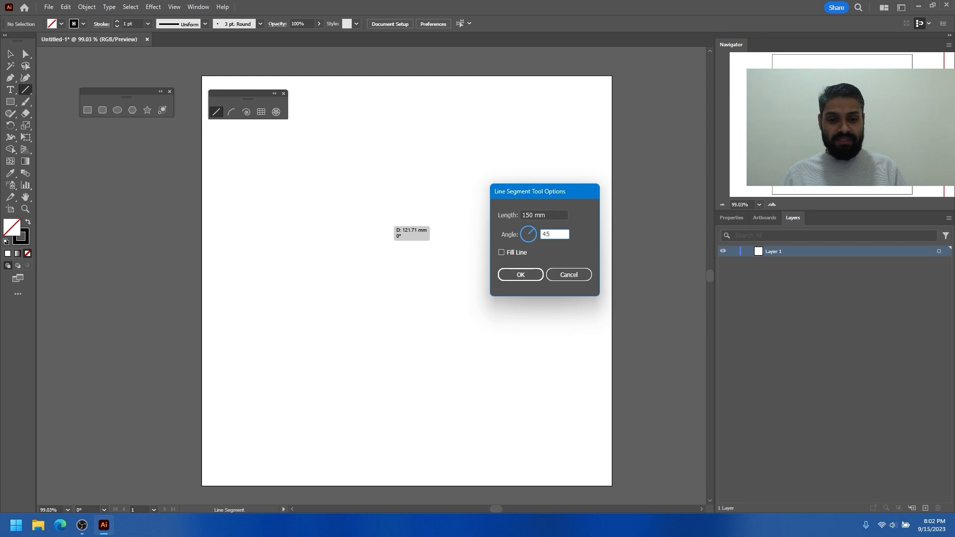
pyautogui.click(520, 276)
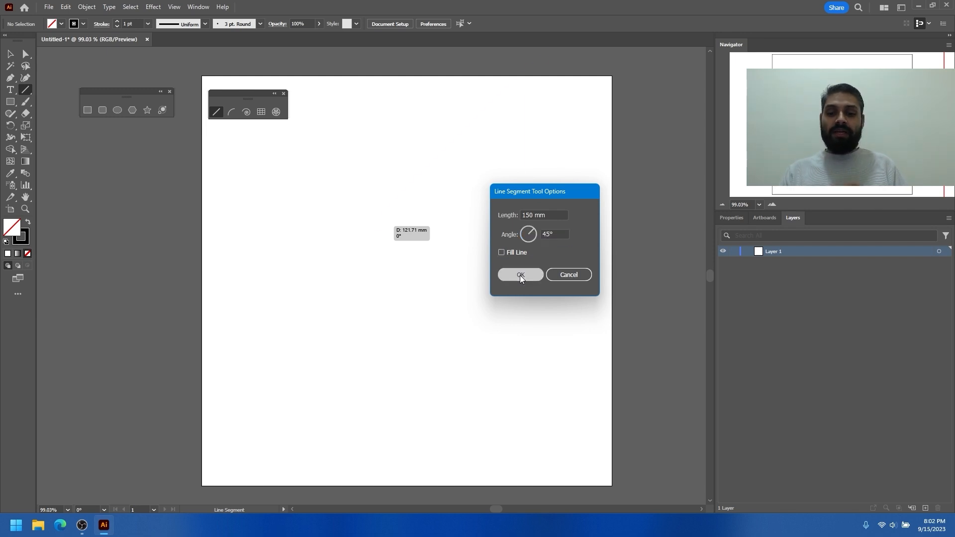
pyautogui.press('v')
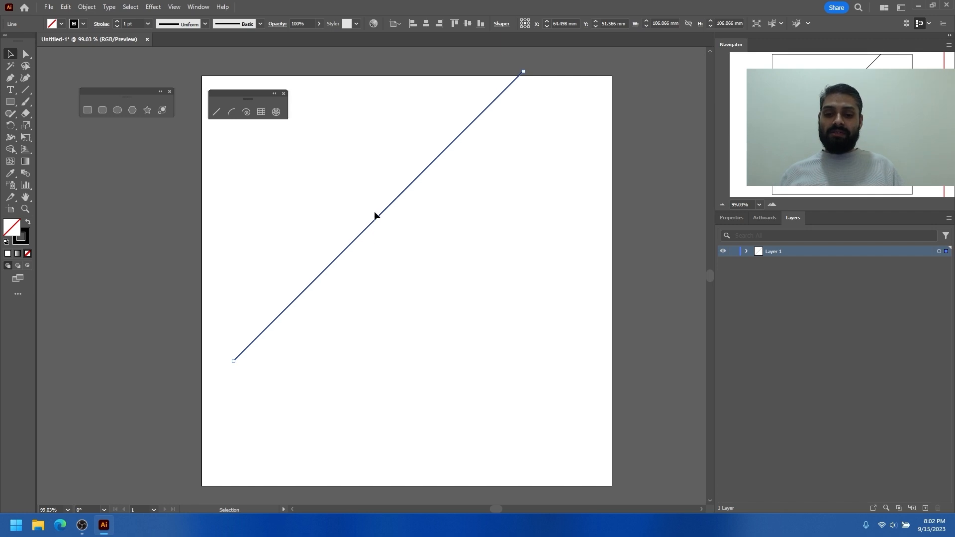
# - Move the diagonal line towards the artboard's upper-left corner and draw a horizontal line across the middle of the artboard
pyautogui.moveTo(386, 208); pyautogui.dragTo(334, 162)
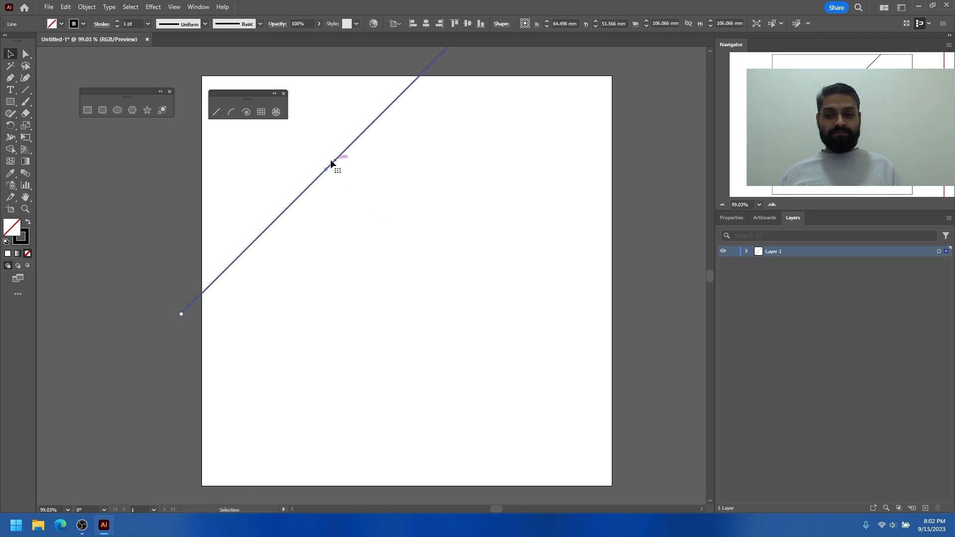
pyautogui.click(216, 111)
pyautogui.moveTo(284, 267); pyautogui.dragTo(544, 267)
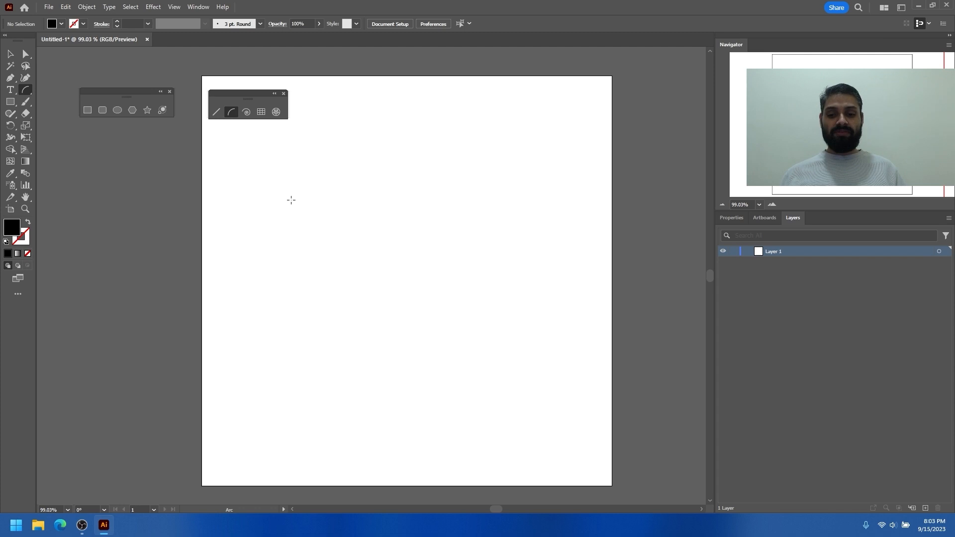
# - Create a closed arc of 68.086 mm by 20.108 mm based along the X axis, with slope 51
pyautogui.click(295, 203)
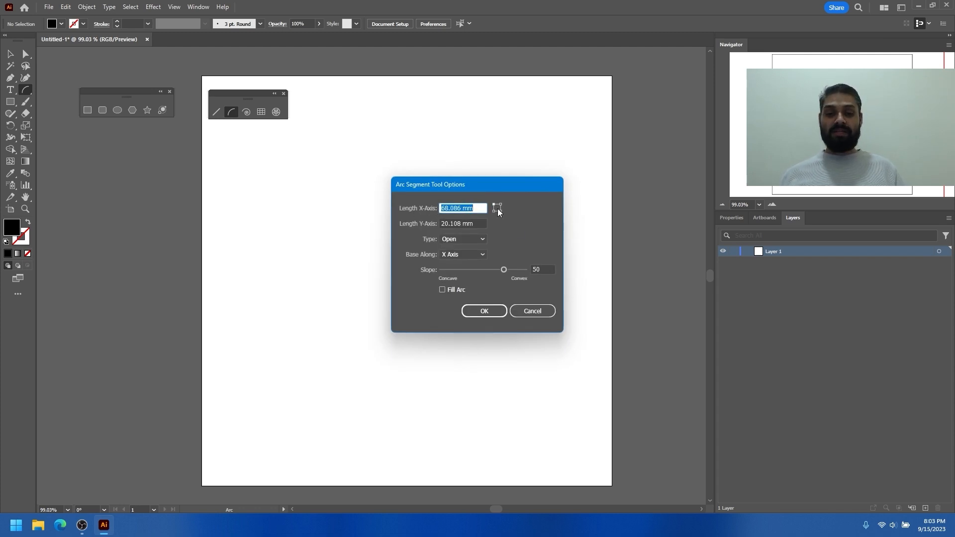
pyautogui.click(480, 240)
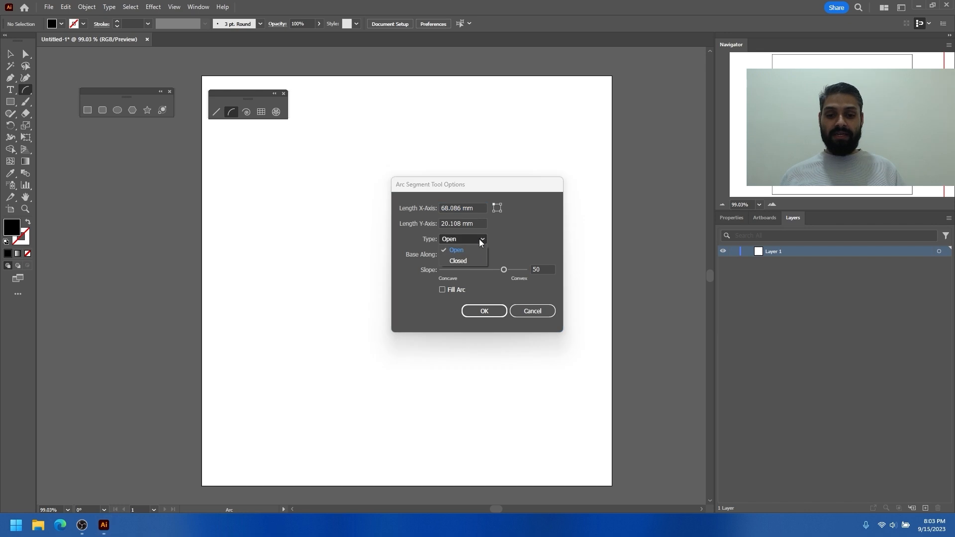
pyautogui.click(463, 261)
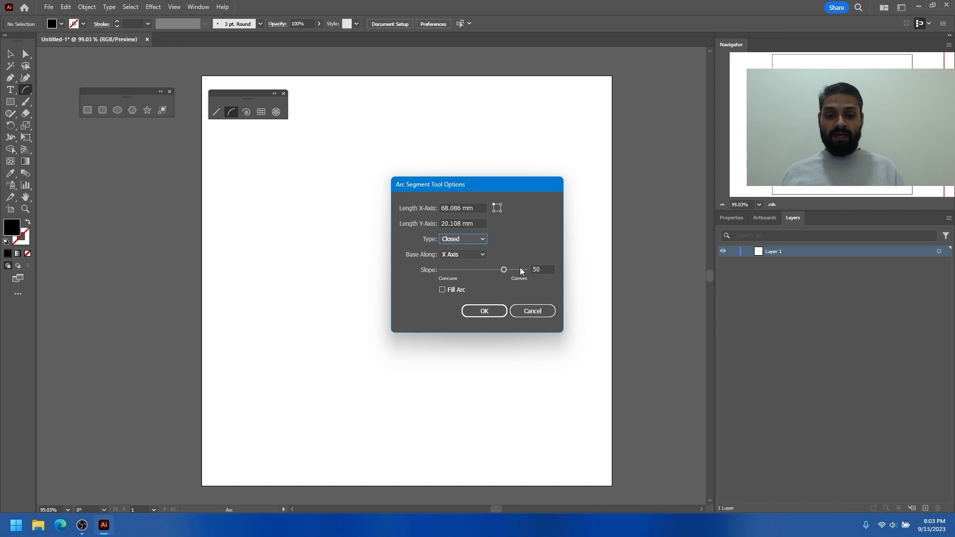
pyautogui.moveTo(504, 273)
pyautogui.mouseDown()
pyautogui.moveTo(469, 273)
pyautogui.moveTo(504, 270)
pyautogui.mouseUp()
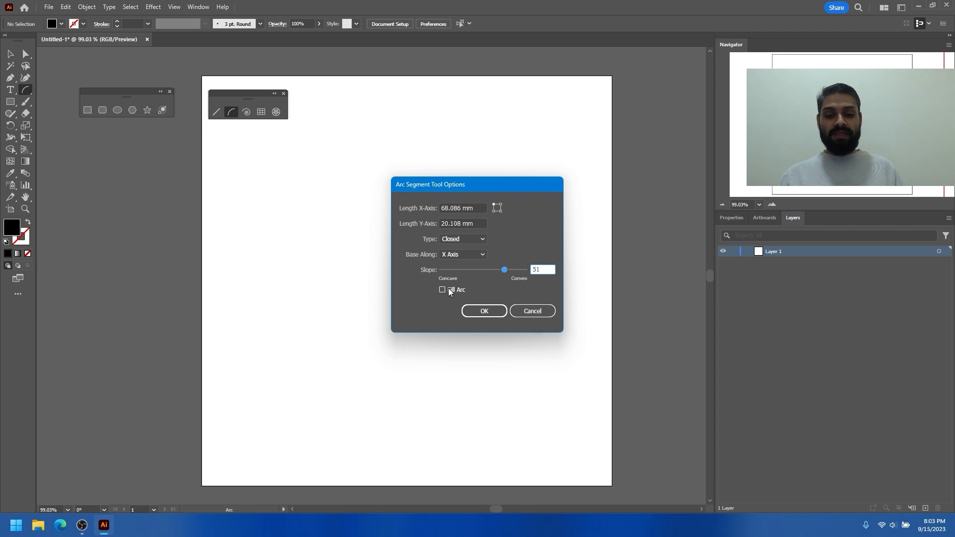
pyautogui.click(485, 310)
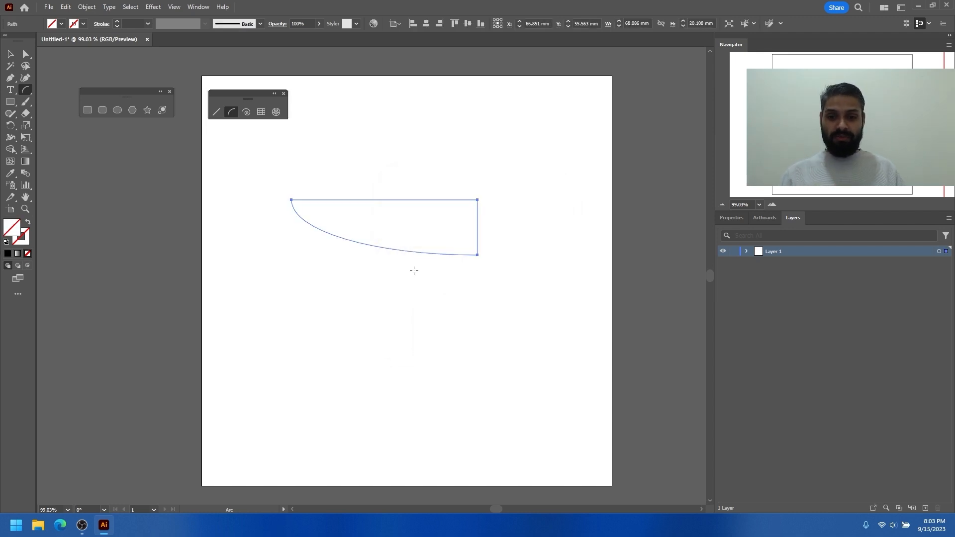
# - Move the closed arc up and slightly right on the artboard
pyautogui.press('v')
pyautogui.click(270, 187)
pyautogui.click(434, 199)
pyautogui.press('Delete')
pyautogui.moveTo(377, 251); pyautogui.dragTo(427, 88)
pyautogui.hotkey('ctrl', 'z')
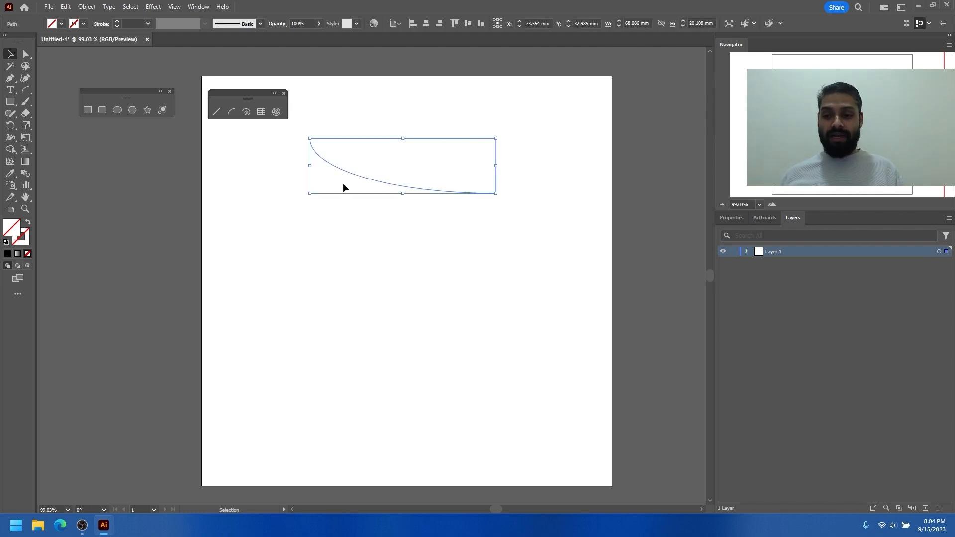
# - Apply a black stroke to the closed arc and deselect it
pyautogui.click(83, 24)
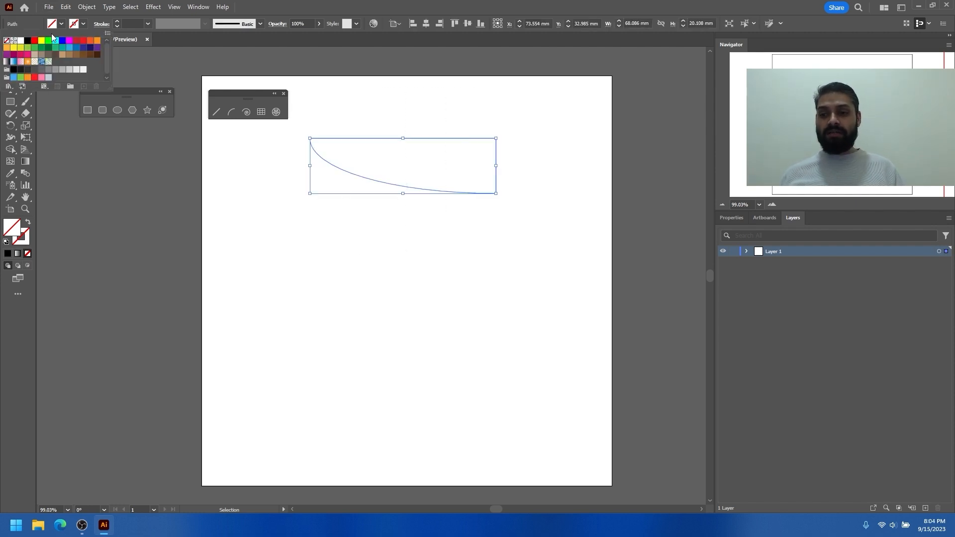
pyautogui.click(27, 41)
pyautogui.moveTo(525, 275)
pyautogui.mouseDown()
pyautogui.moveTo(421, 96)
pyautogui.moveTo(462, 283)
pyautogui.mouseUp()
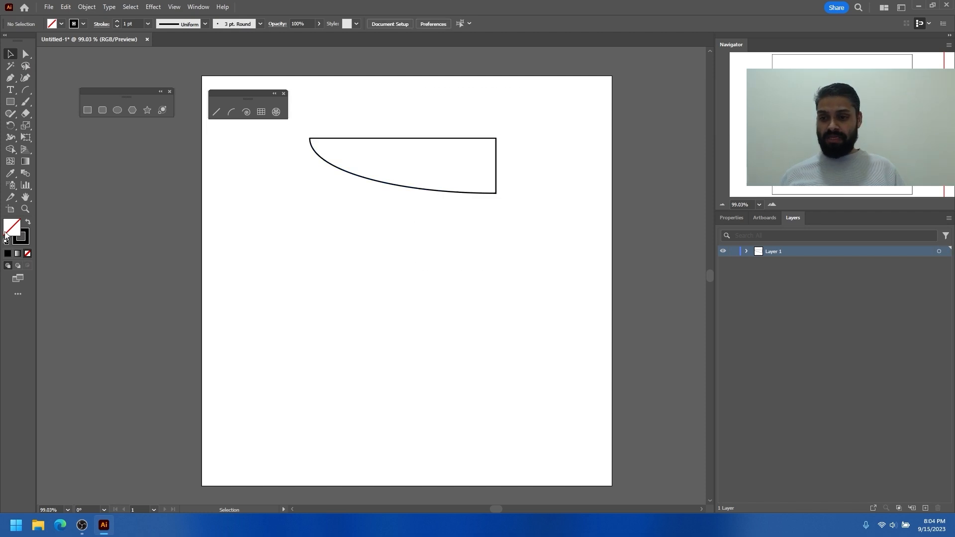
# - Delete the closed arc from the artboard
pyautogui.moveTo(393, 188); pyautogui.dragTo(417, 147)
pyautogui.moveTo(488, 193); pyautogui.dragTo(458, 132)
pyautogui.press('Delete')
# - Start a new arc from its options with Fill Arc enabled, slope -72 and the base along the Y axis
pyautogui.click(232, 113)
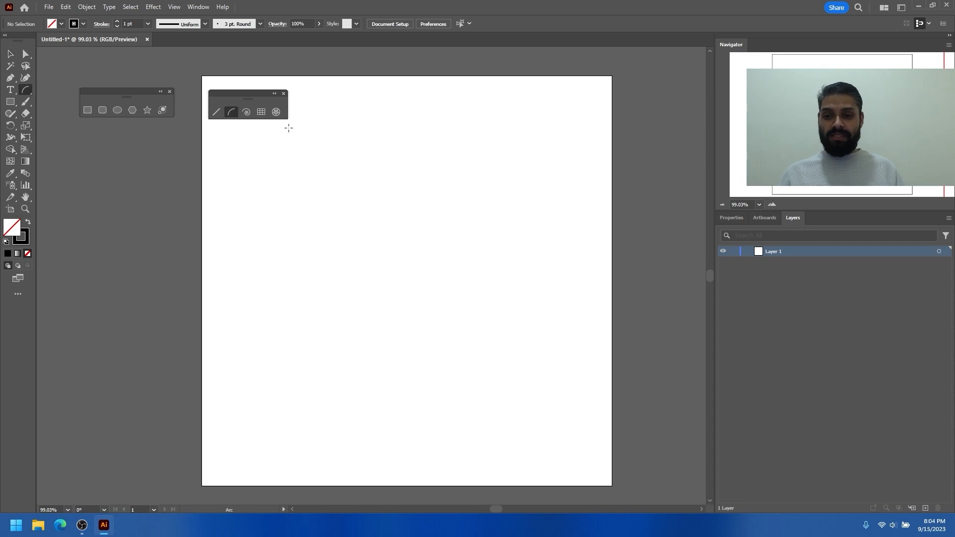
pyautogui.click(380, 152)
pyautogui.click(442, 290)
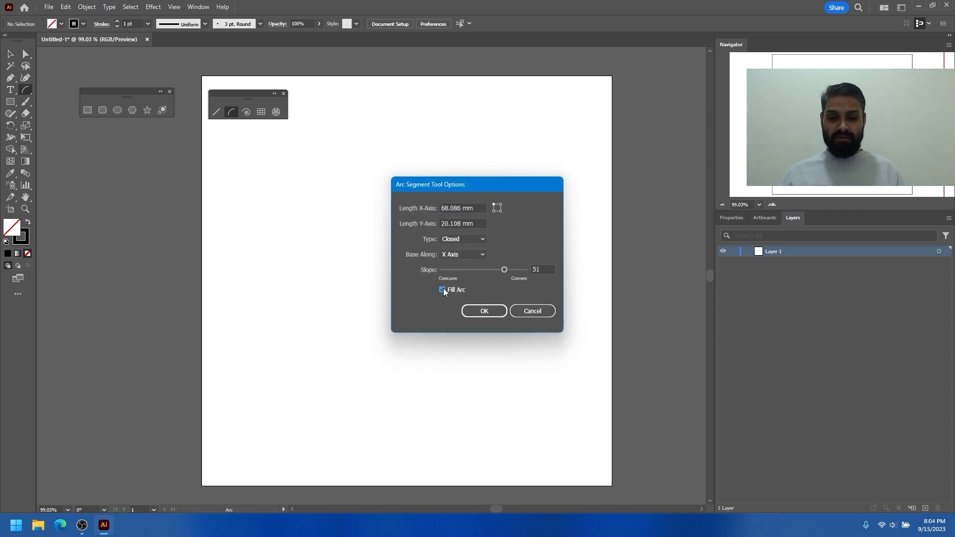
pyautogui.moveTo(505, 269); pyautogui.dragTo(461, 271)
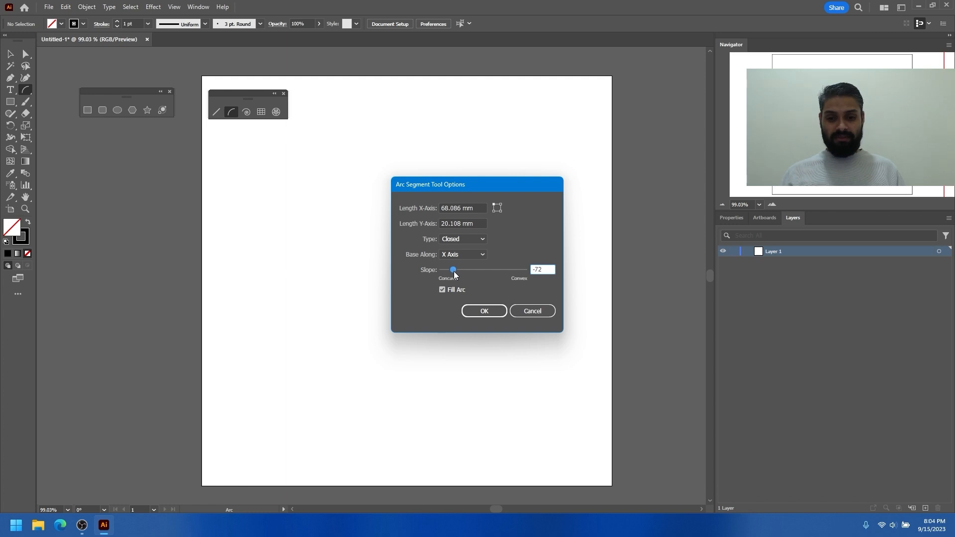
pyautogui.click(464, 254)
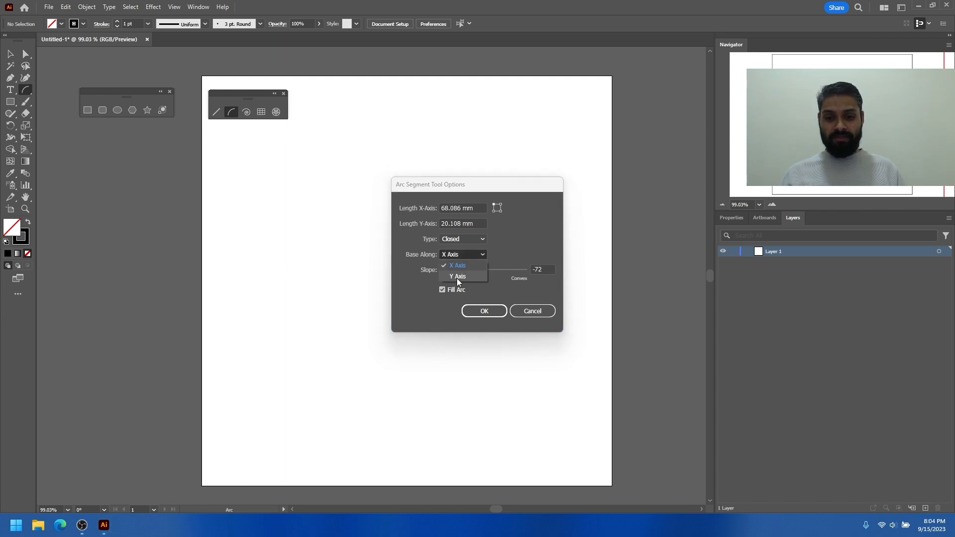
pyautogui.click(457, 278)
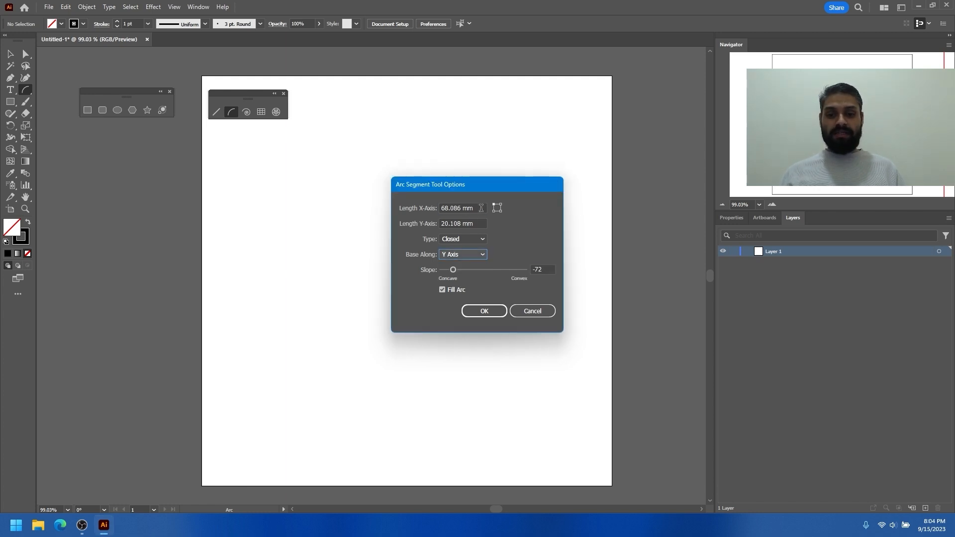
# - Set the arc lengths to 90 mm on the X axis and 150 mm on the Y axis and create the closed arc
pyautogui.moveTo(481, 208); pyautogui.dragTo(418, 214)
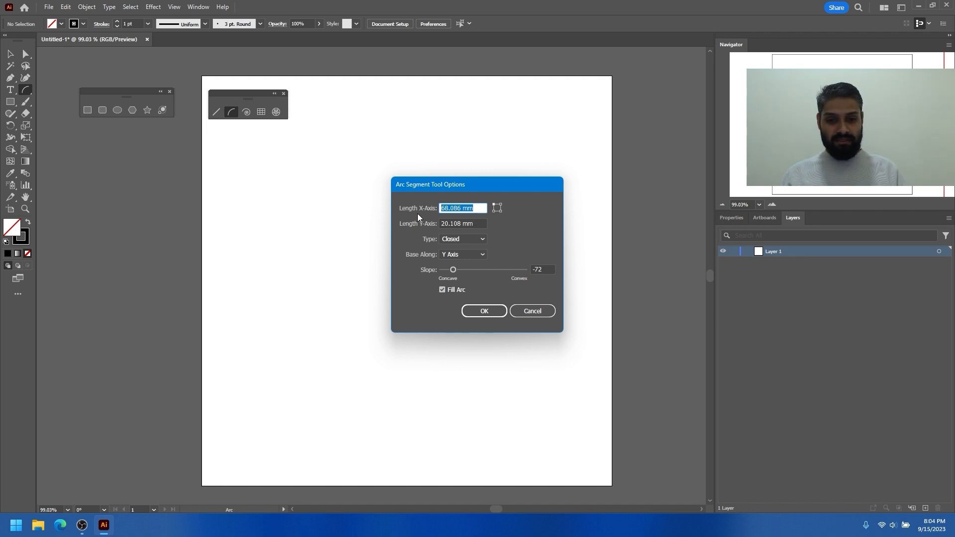
pyautogui.write('90')
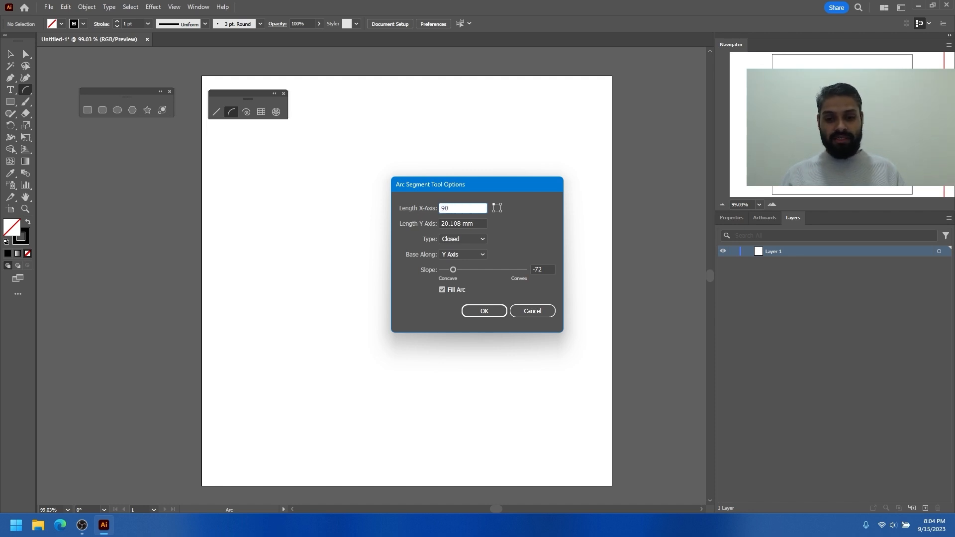
pyautogui.press('Tab')
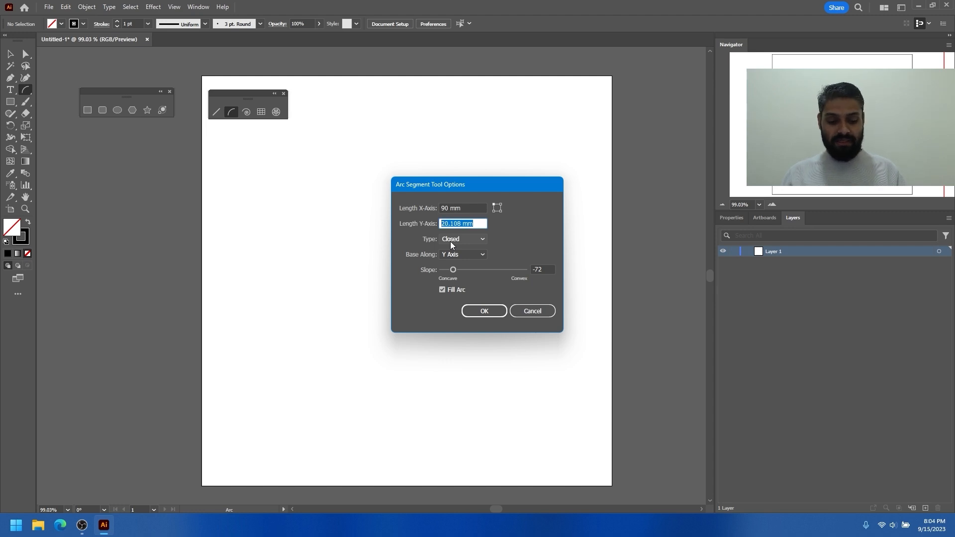
pyautogui.write('150')
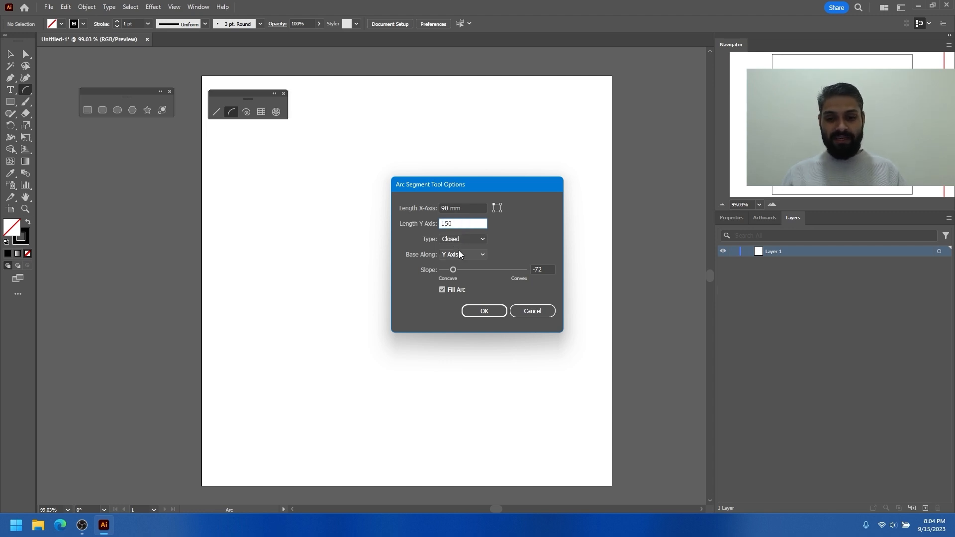
pyautogui.click(488, 310)
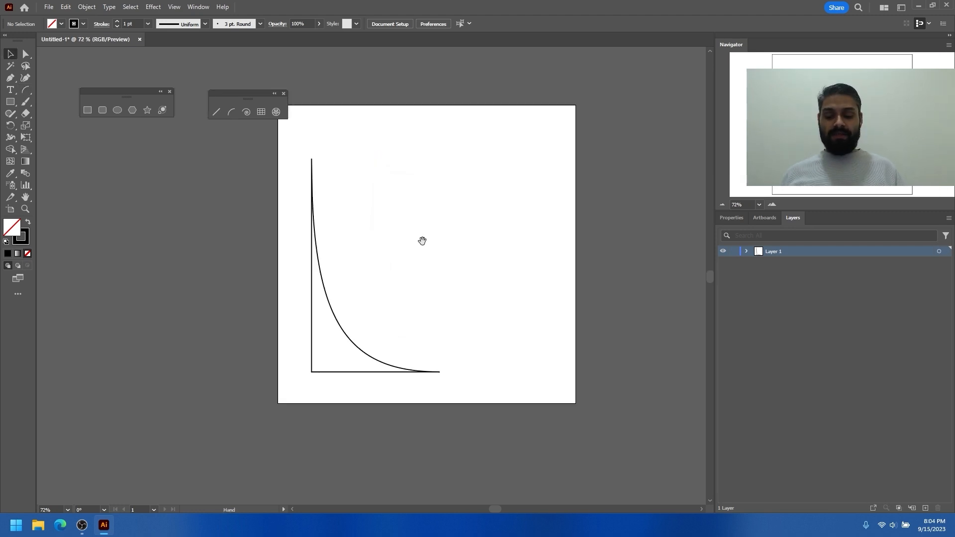
# - Delete the closed arc and create an open, convex arc of 90 by 150 mm based along the Y axis
pyautogui.moveTo(422, 240); pyautogui.dragTo(271, 336)
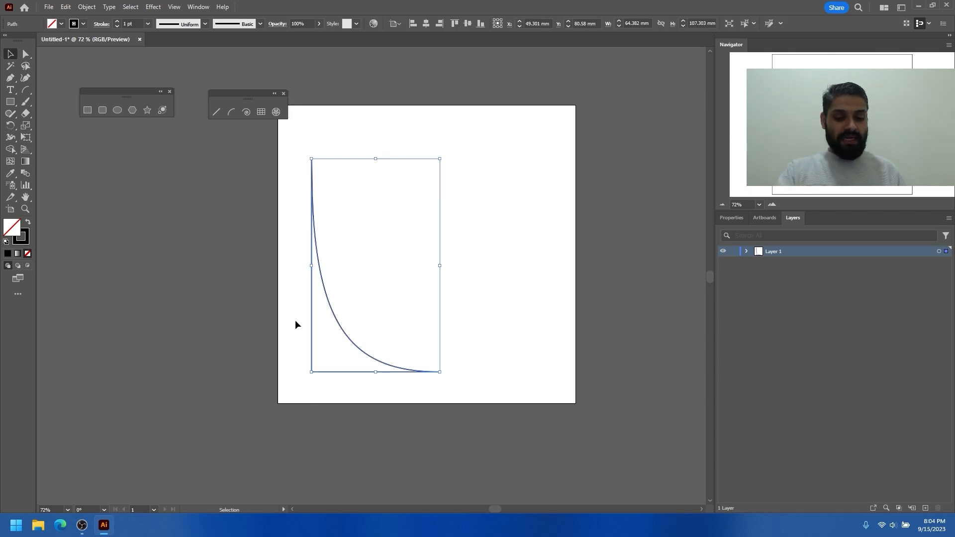
pyautogui.press('Delete')
pyautogui.click(232, 112)
pyautogui.click(346, 160)
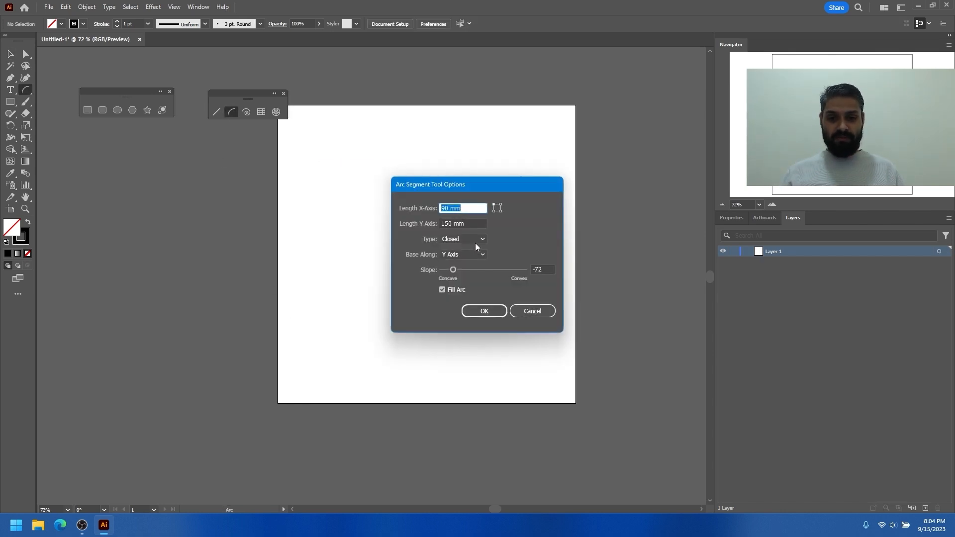
pyautogui.click(470, 239)
pyautogui.click(462, 249)
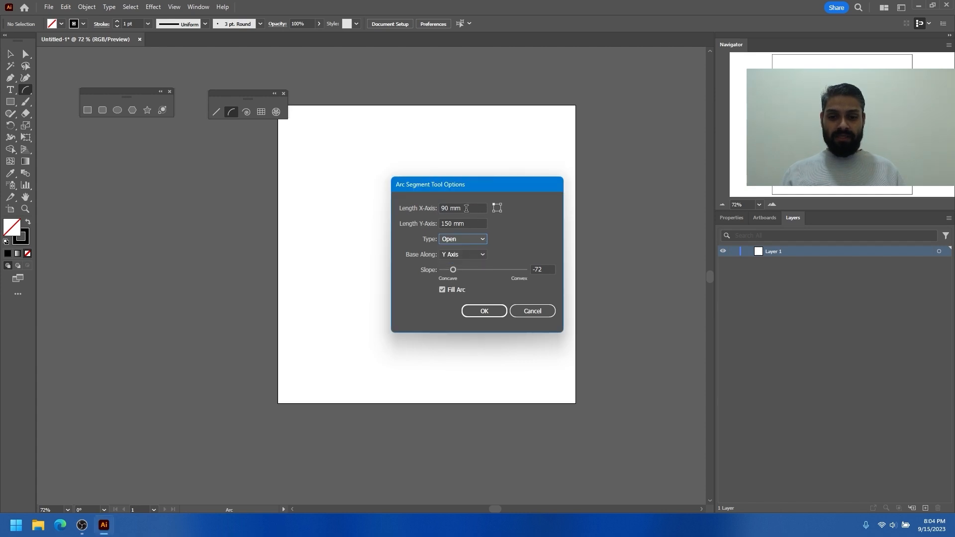
pyautogui.moveTo(453, 269); pyautogui.dragTo(500, 270)
pyautogui.click(489, 312)
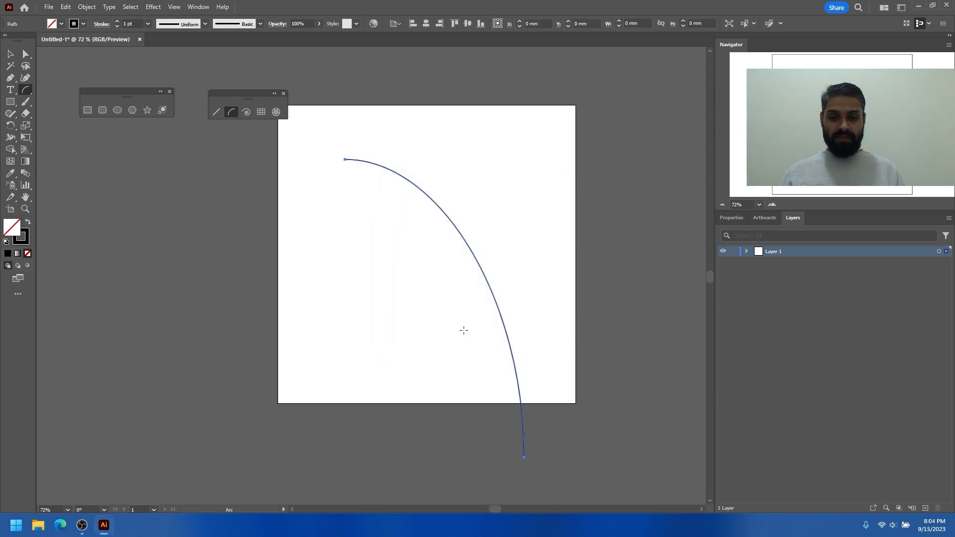
# - Delete the open arc and create a spiral about 32 by 25 mm in the upper-left part of the artboard
pyautogui.press('v')
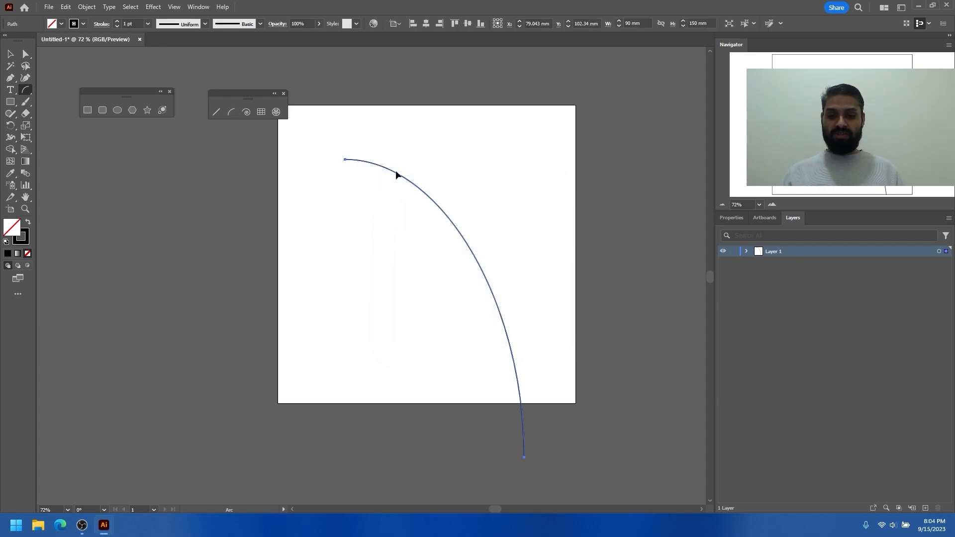
pyautogui.press('Delete')
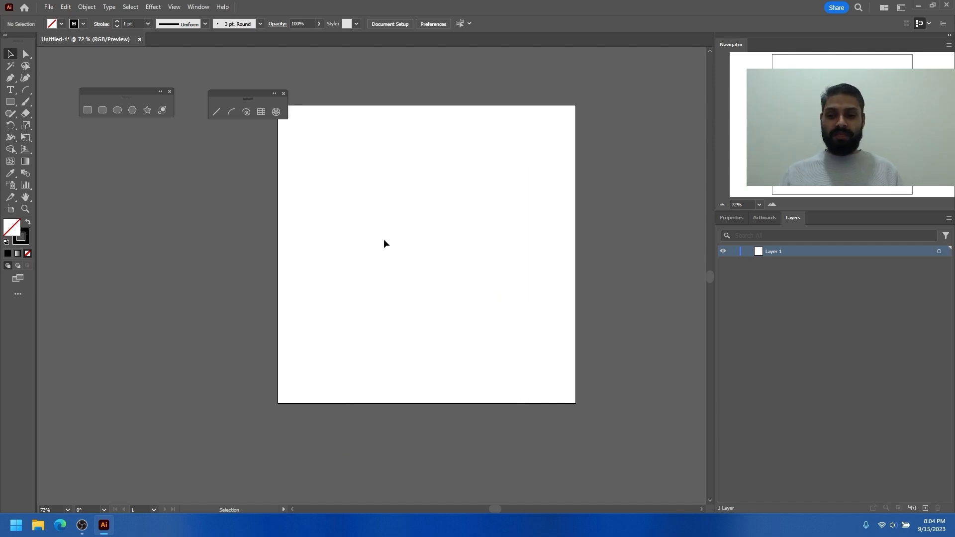
pyautogui.click(247, 112)
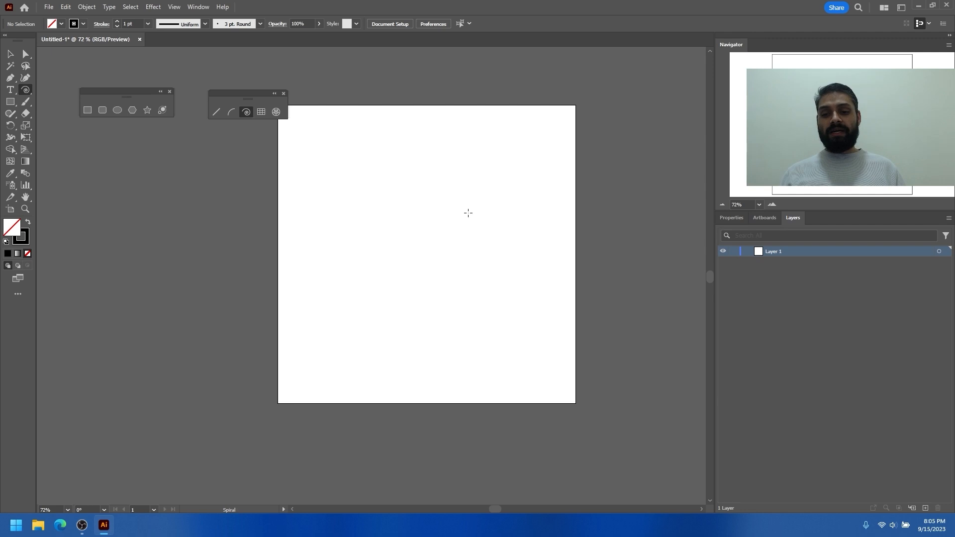
pyautogui.click(468, 213)
pyautogui.click(414, 277)
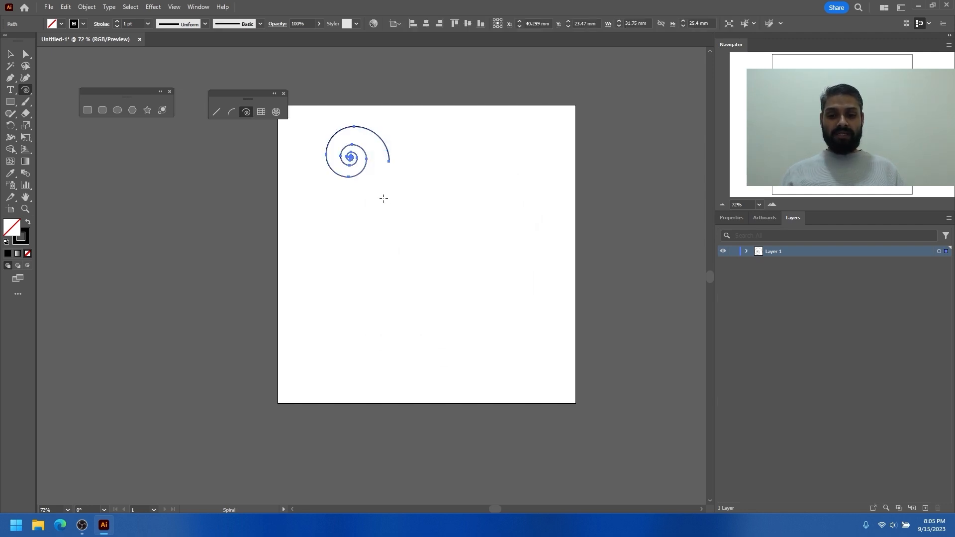
pyautogui.moveTo(355, 126); pyautogui.dragTo(473, 192)
pyautogui.press('v')
pyautogui.click(399, 190)
pyautogui.moveTo(414, 204); pyautogui.dragTo(428, 204)
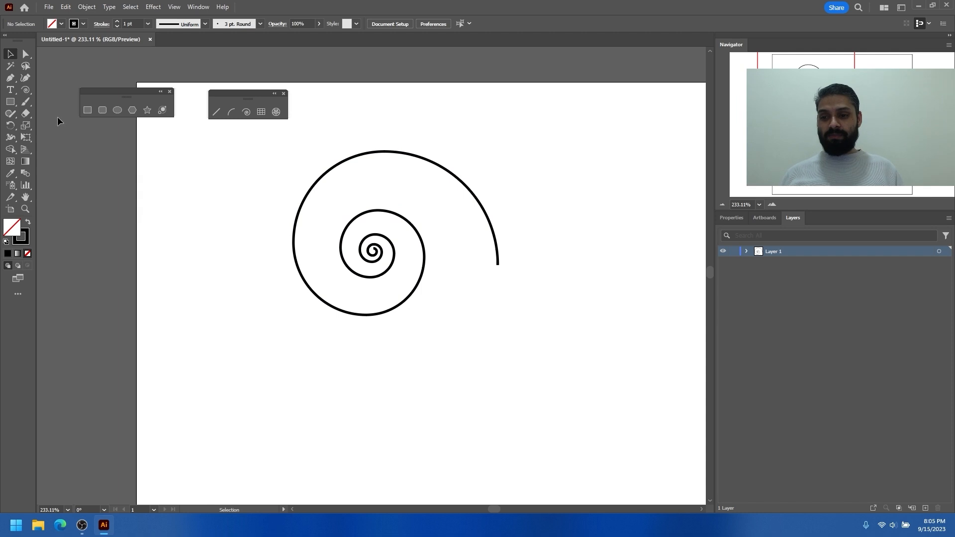
# - Replace the placeholder text along the spiral path with filler letters starting "jsl;dkfaj;sldkfj" and move the spiral text partly above the artboard
pyautogui.click(10, 89)
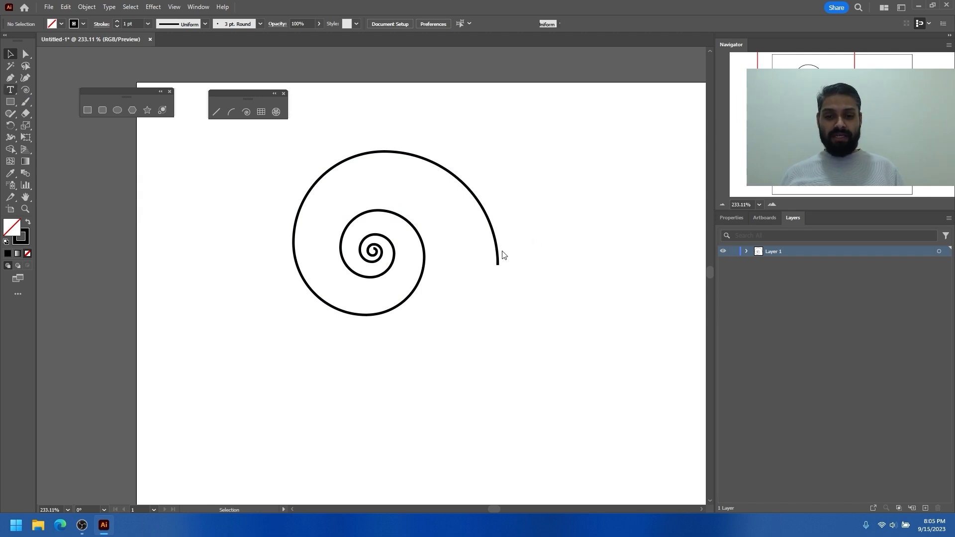
pyautogui.click(480, 206)
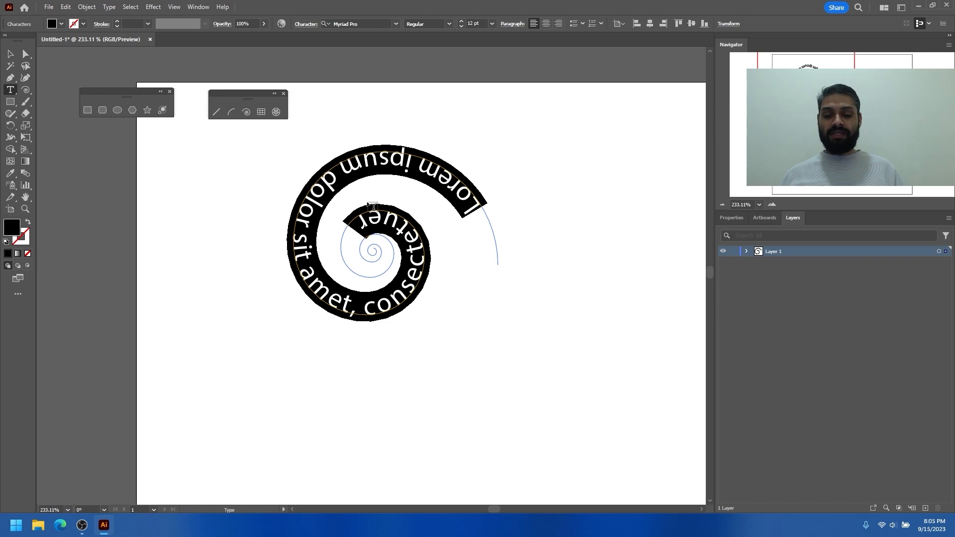
pyautogui.write('jsl;dkfaj;sldkfj;asldfjk;asldfkja;lsdkfja;sldkjf;asldkjfa;sdlkfja;sldkjfvv')
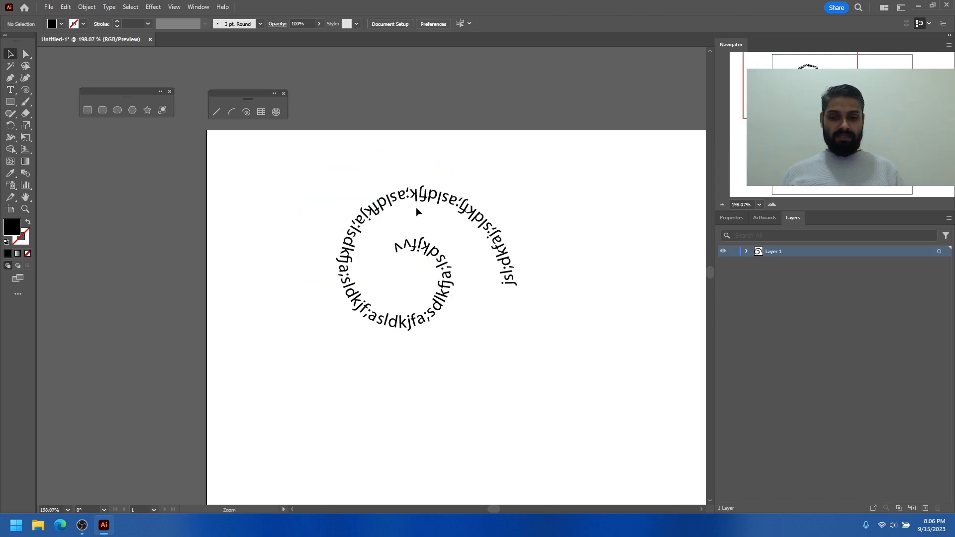
pyautogui.click(429, 194)
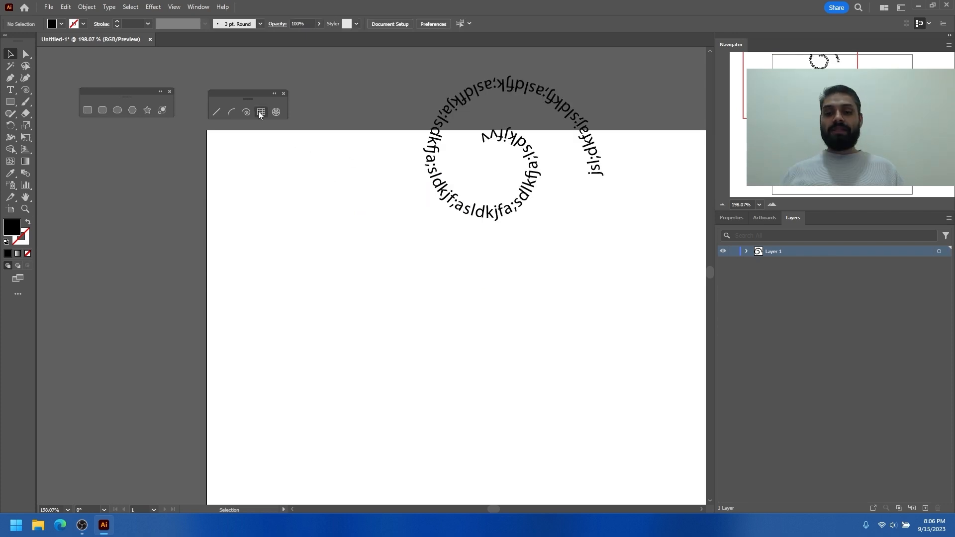
# - Start a rectangular grid on the artboard with a width and height of 150 mm
pyautogui.click(258, 112)
pyautogui.moveTo(312, 250); pyautogui.dragTo(285, 167)
pyautogui.moveTo(377, 235); pyautogui.dragTo(360, 246)
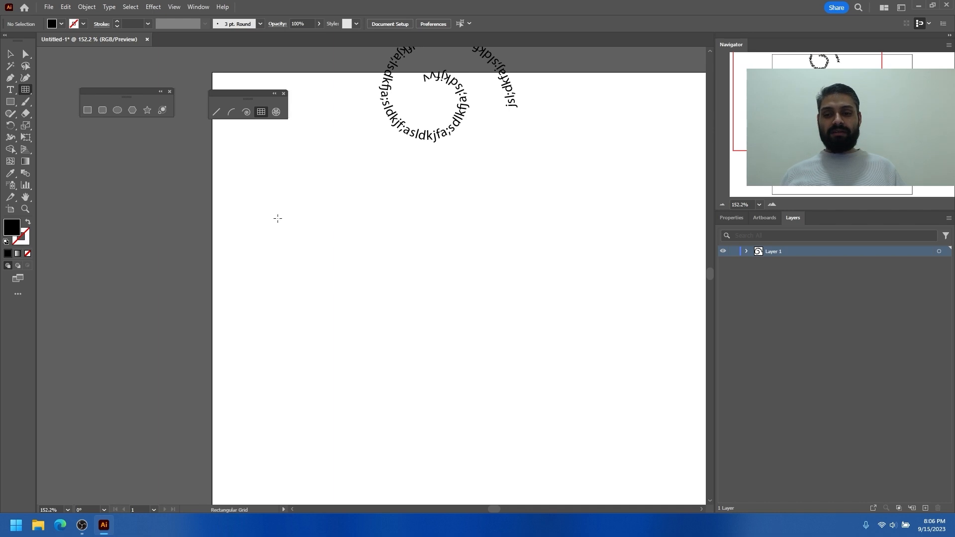
pyautogui.click(262, 197)
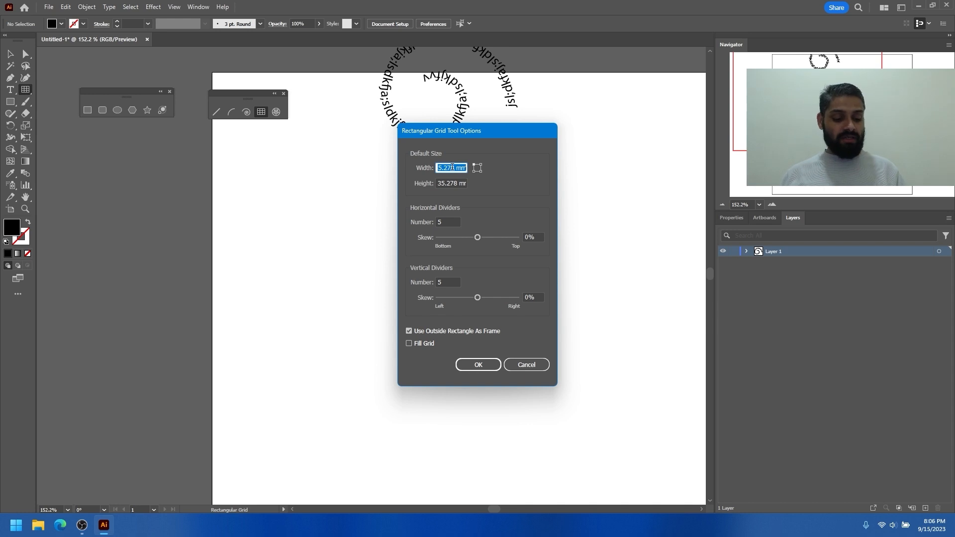
pyautogui.press('Tab')
pyautogui.write('150')
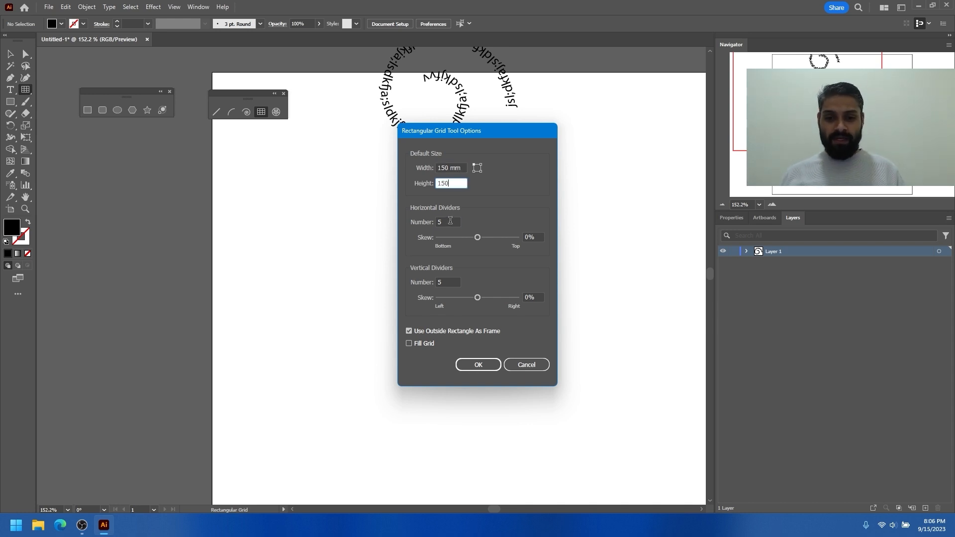
# - Set 10 horizontal dividers and 20 vertical dividers and create the rectangular grid
pyautogui.press('Tab')
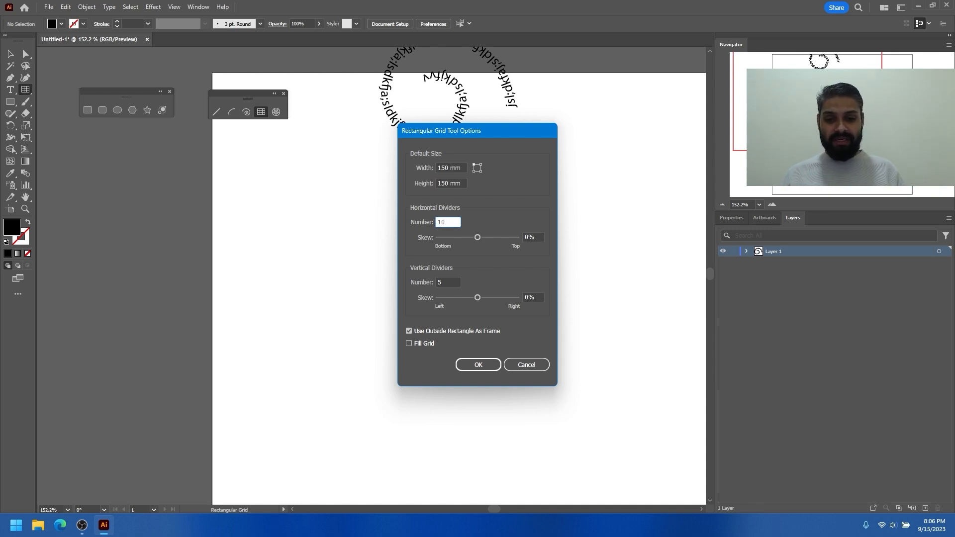
pyautogui.moveTo(455, 284); pyautogui.dragTo(438, 284)
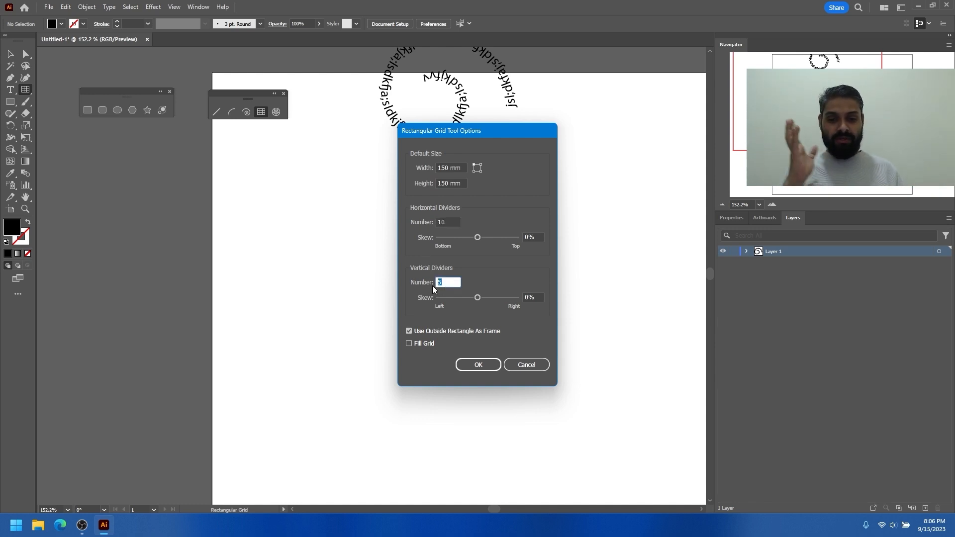
pyautogui.write('20')
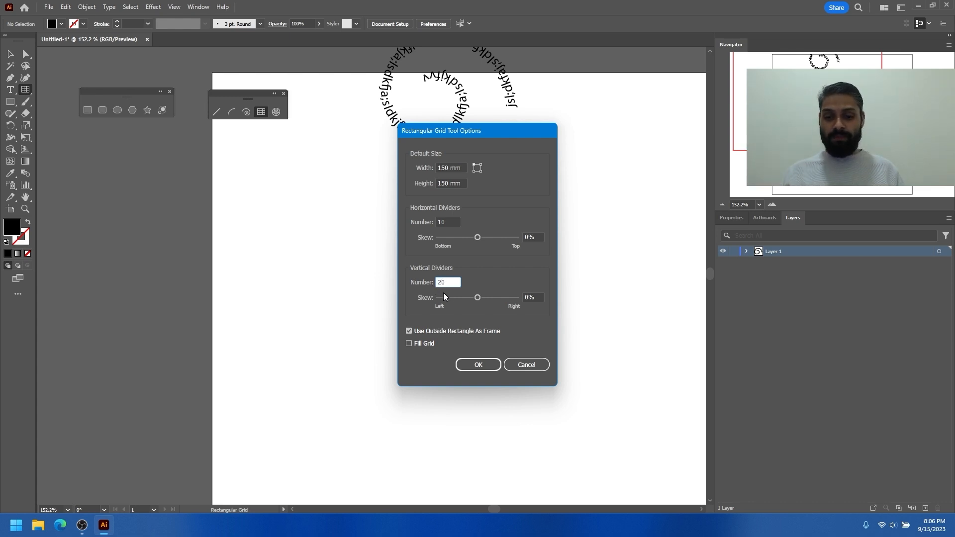
pyautogui.click(477, 364)
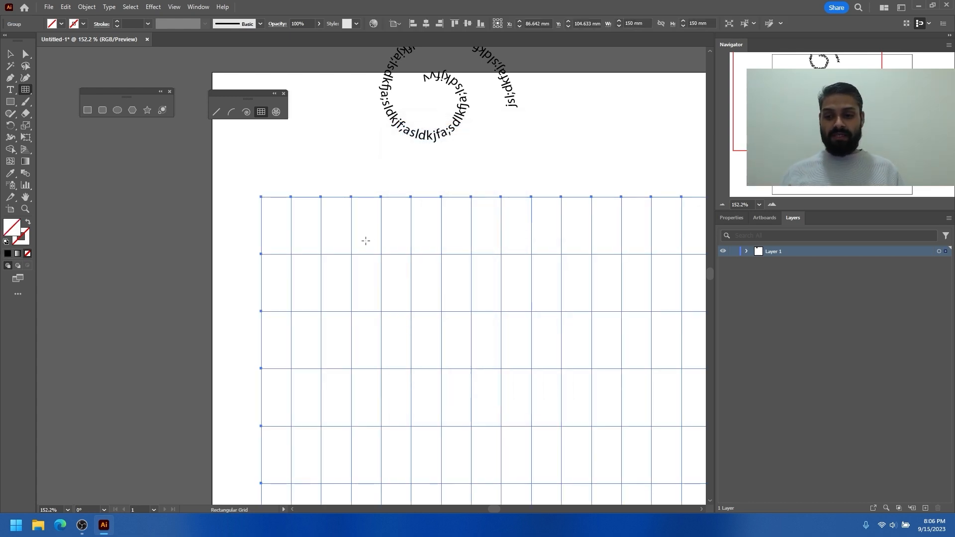
# - Delete the rectangular grid, keeping the spiral text
pyautogui.moveTo(484, 280); pyautogui.dragTo(423, 277)
pyautogui.moveTo(431, 278); pyautogui.dragTo(294, 218)
pyautogui.press('v')
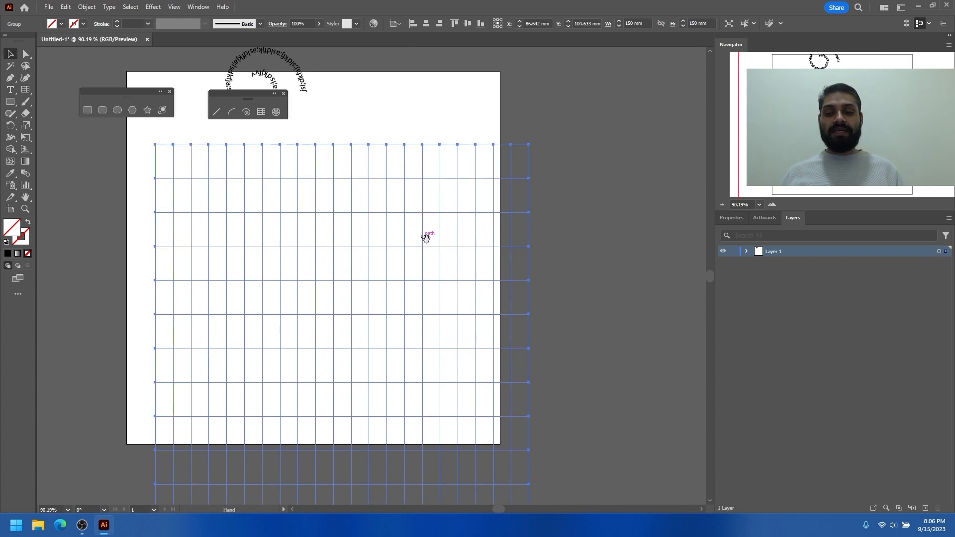
pyautogui.moveTo(417, 239); pyautogui.dragTo(336, 236)
pyautogui.click(340, 199)
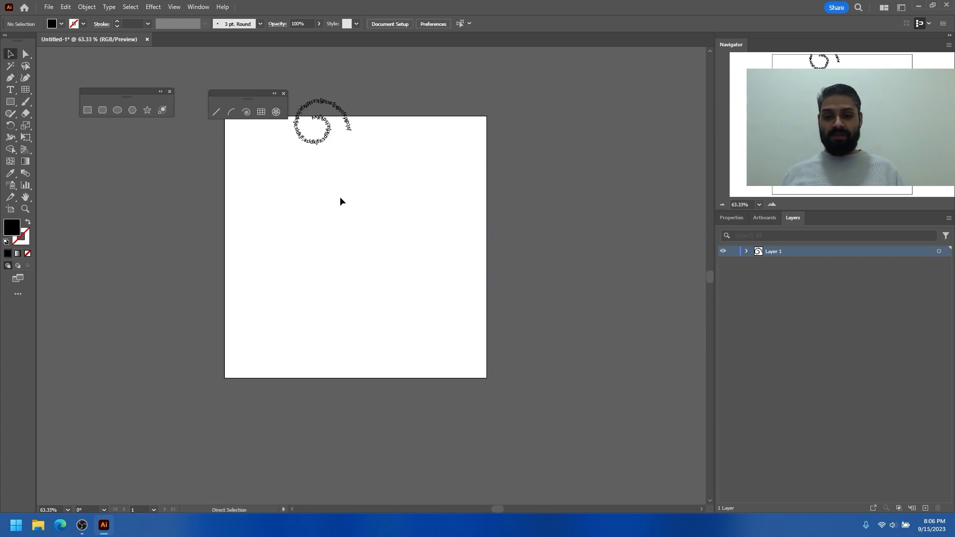
# - Try creating a 150 mm square rectangular grid with 10 horizontal and 20 vertical dividers without a fill, and undo it
pyautogui.click(261, 112)
pyautogui.click(363, 209)
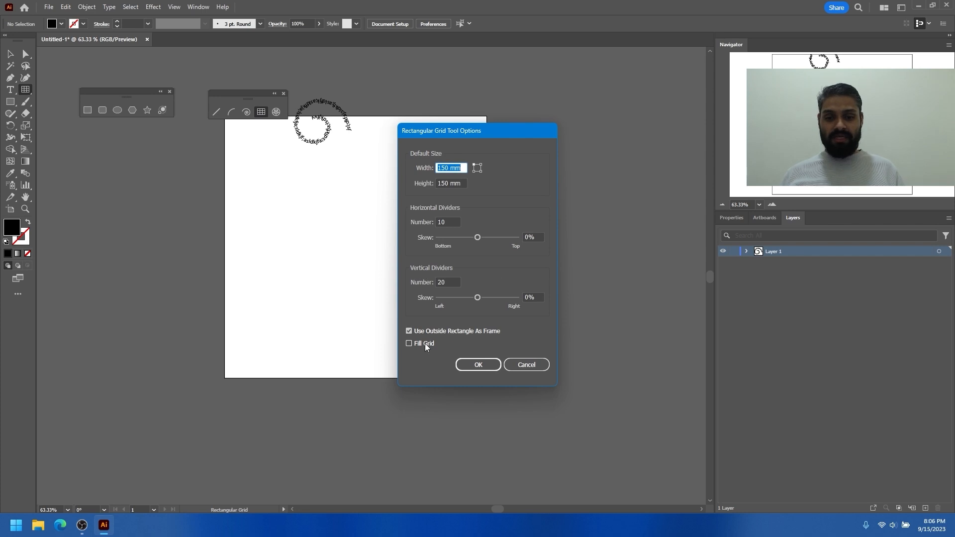
pyautogui.click(477, 366)
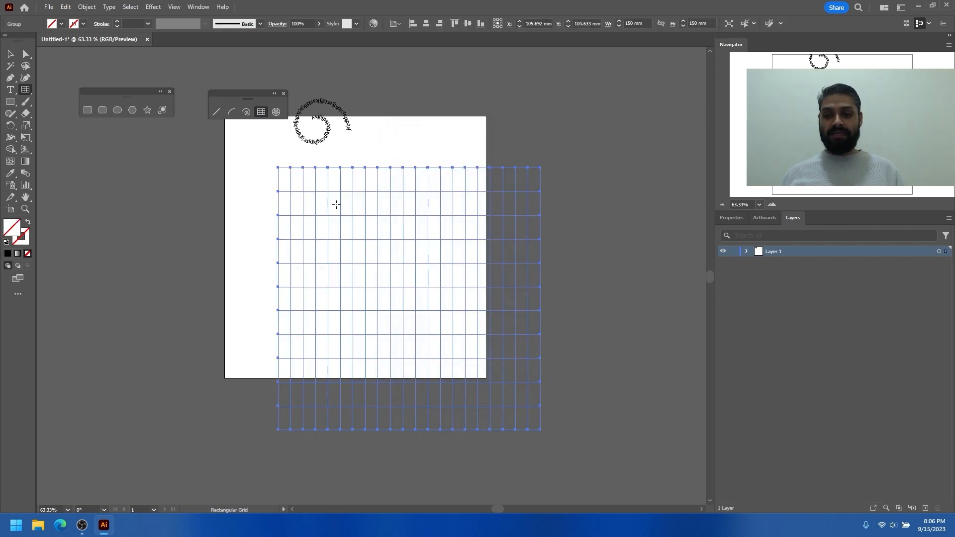
pyautogui.hotkey('ctrl', 'z')
# - Create a 150 mm square rectangular grid with Fill Grid enabled and the outside rectangle used as frame
pyautogui.click(420, 332)
pyautogui.click(419, 345)
pyautogui.click(468, 360)
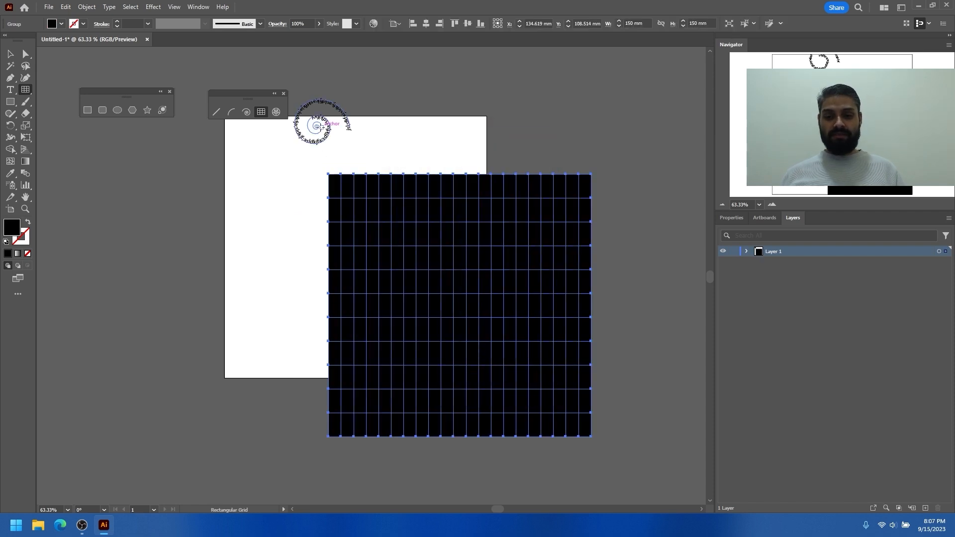
# - Undo the filled grid and create a 150 mm square grid with stroke only, 10 horizontal and 20 vertical dividers
pyautogui.hotkey('ctrl', 'z')
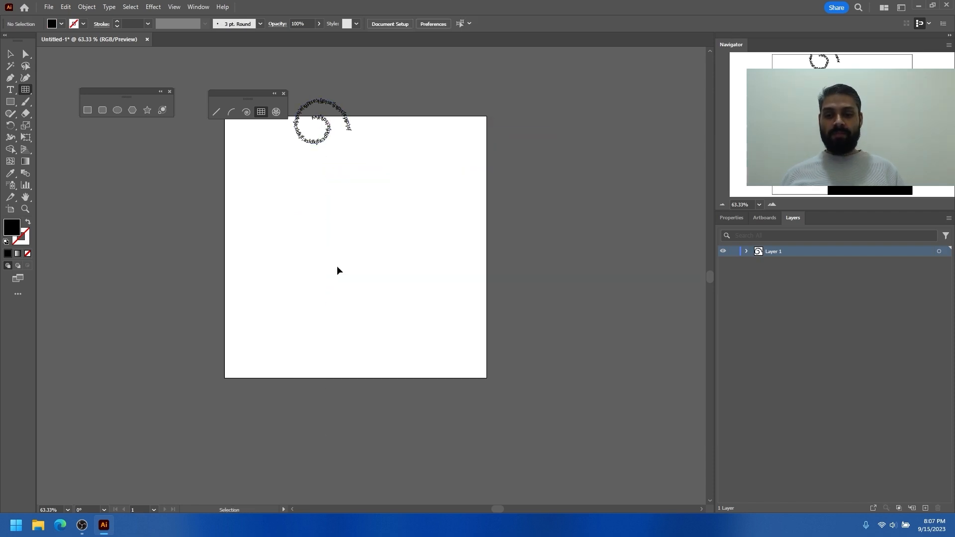
pyautogui.click(28, 221)
pyautogui.click(271, 179)
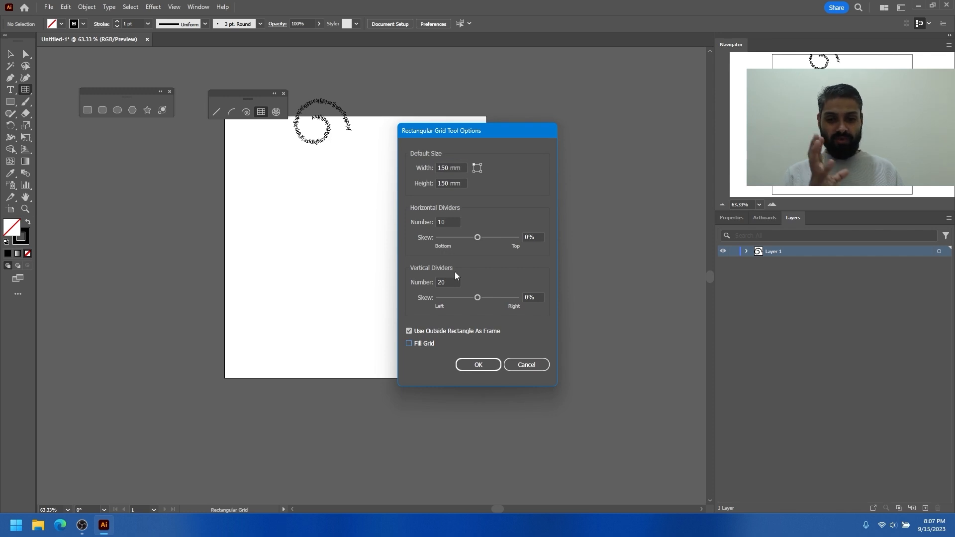
pyautogui.click(477, 364)
pyautogui.press('v')
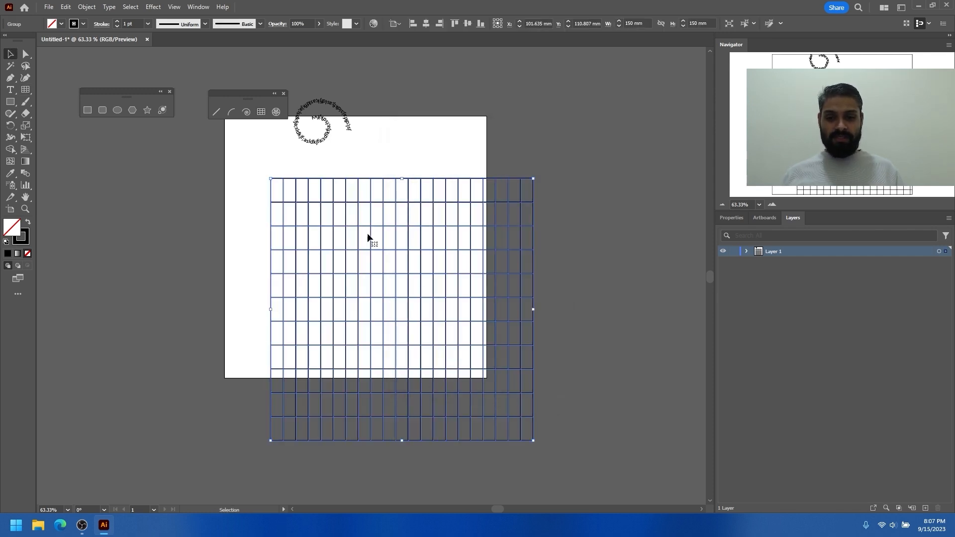
# - Move individual horizontal divider lines of the grid upward with the Direct Selection tool
pyautogui.scroll(3, 367, 239)
pyautogui.click(426, 149)
pyautogui.press('space')
pyautogui.moveTo(475, 261); pyautogui.dragTo(415, 278)
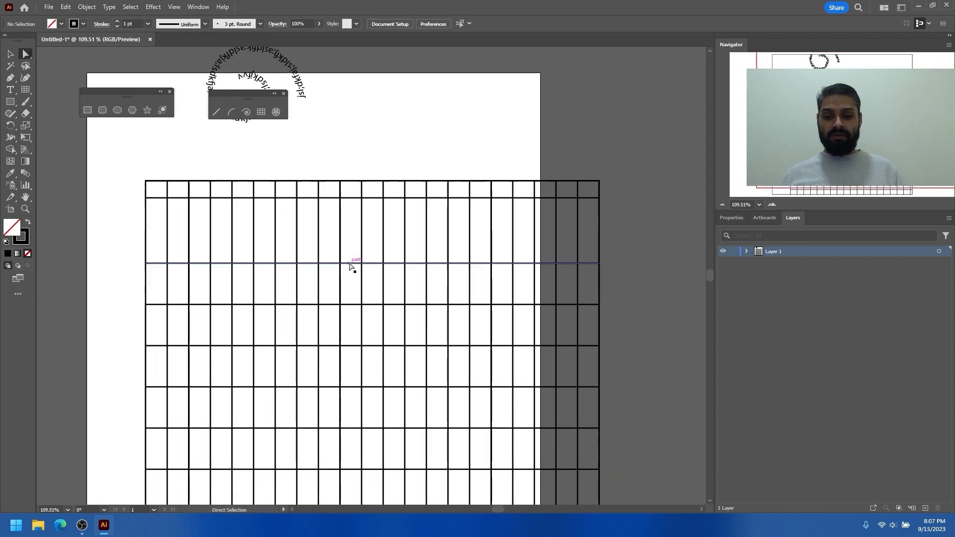
pyautogui.moveTo(351, 267); pyautogui.dragTo(350, 228)
pyautogui.moveTo(350, 307); pyautogui.dragTo(373, 226)
pyautogui.scroll(-3, 352, 285)
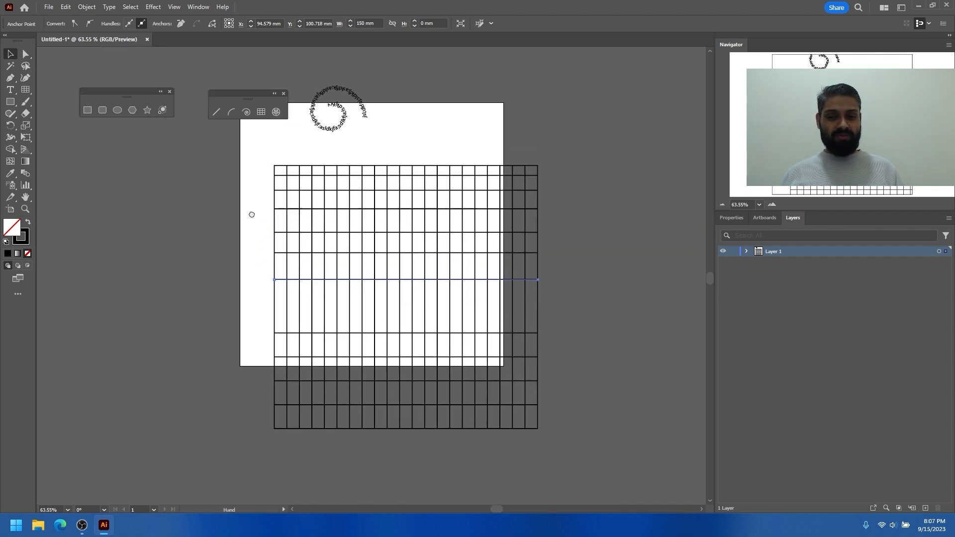
# - Delete the entire rectangular grid, keeping the spiral text
pyautogui.moveTo(251, 213); pyautogui.dragTo(252, 219)
pyautogui.moveTo(264, 160); pyautogui.dragTo(567, 466)
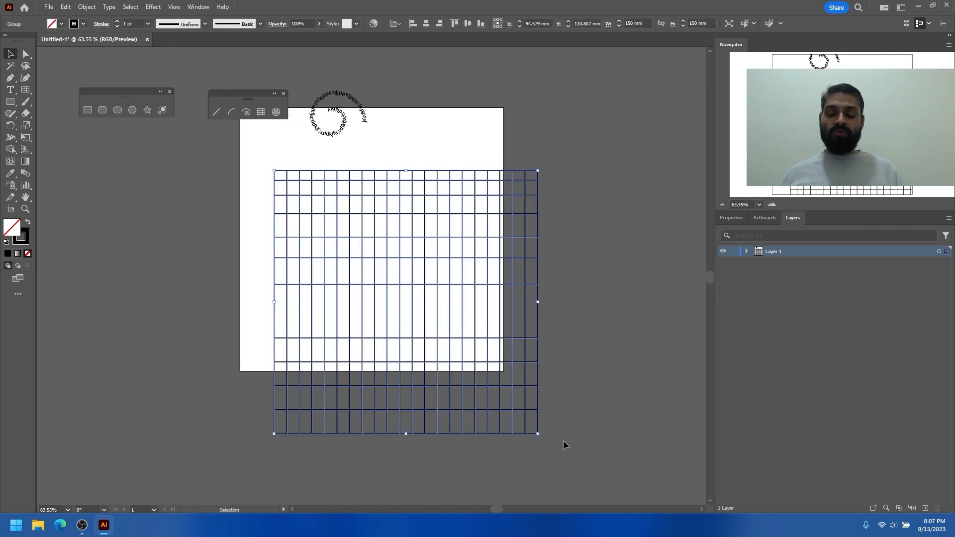
pyautogui.press('Delete')
# - Create a 35.278 mm polar grid on the artboard with 5 concentric and 5 radial dividers and no fill
pyautogui.click(327, 192)
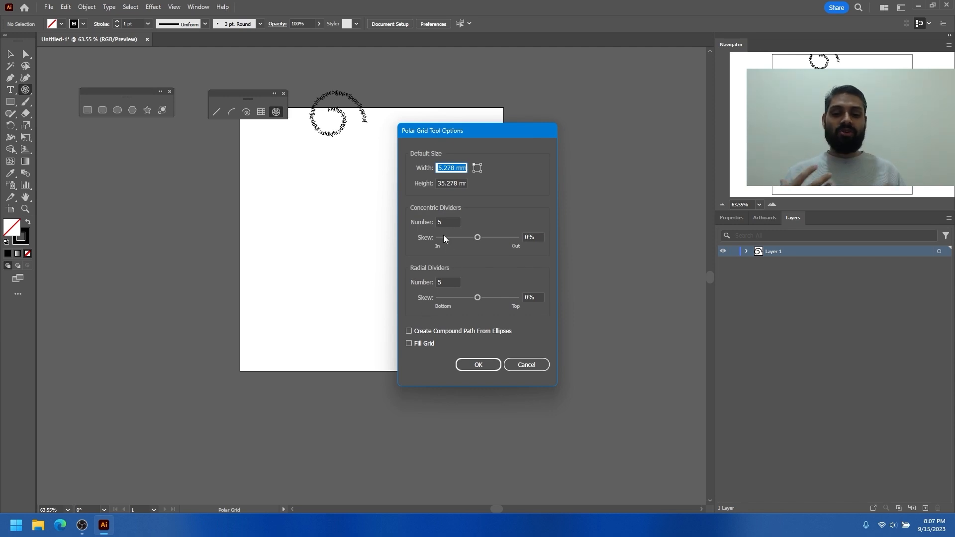
pyautogui.click(485, 367)
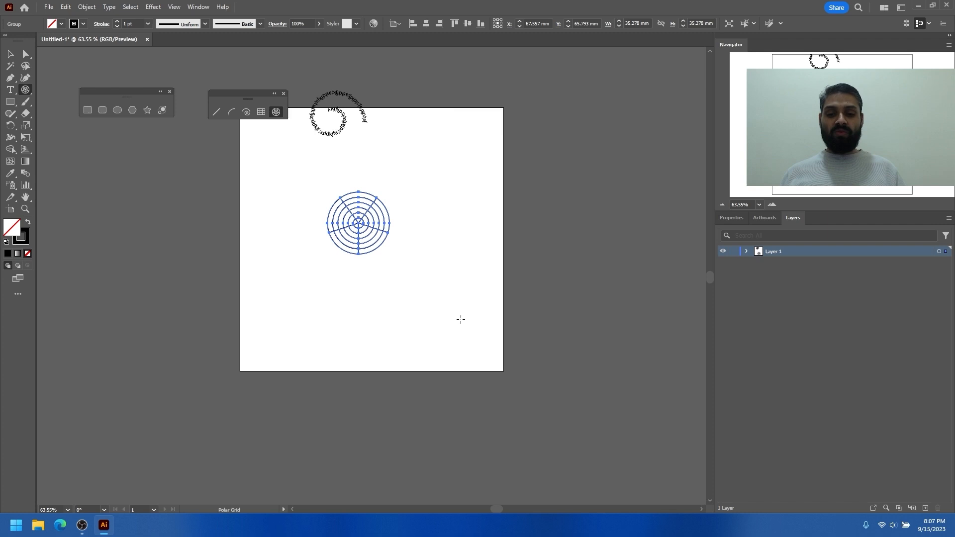
pyautogui.moveTo(360, 216); pyautogui.dragTo(533, 228)
pyautogui.press('v')
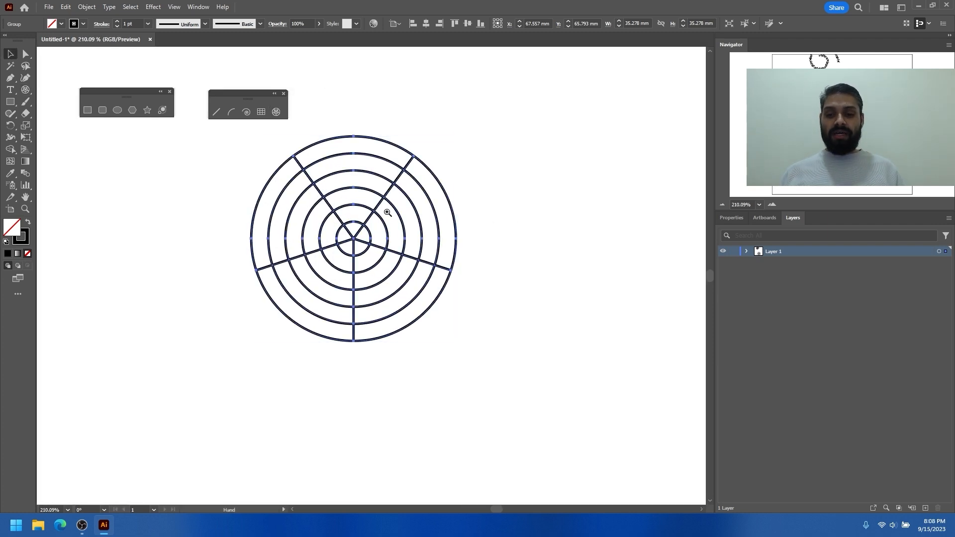
pyautogui.moveTo(326, 222); pyautogui.dragTo(303, 221)
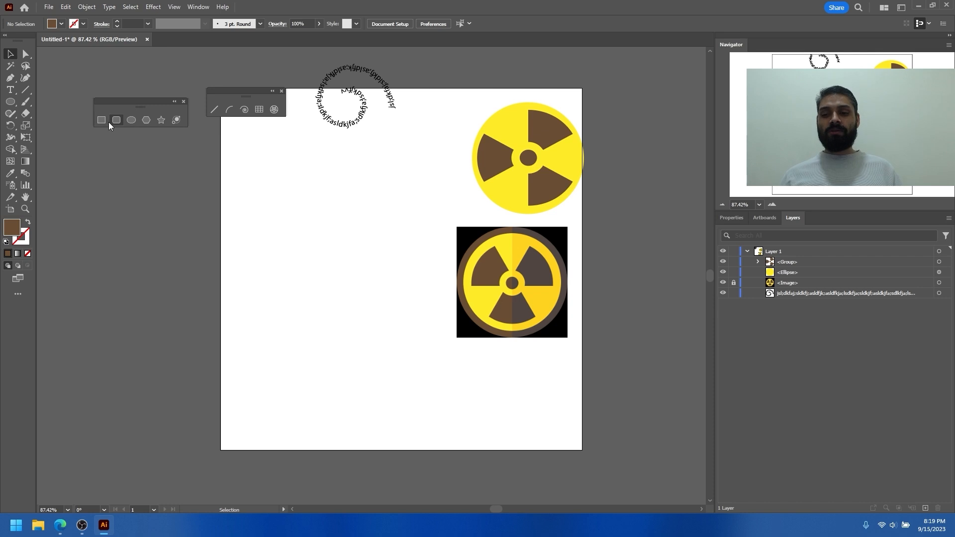
# - Draw a brown square about 46.6 mm wide and, below it, a rounded square about 50 mm wide with 4.233 mm corners
pyautogui.click(102, 120)
pyautogui.moveTo(252, 160); pyautogui.dragTo(398, 307)
pyautogui.moveTo(374, 221); pyautogui.dragTo(365, 272)
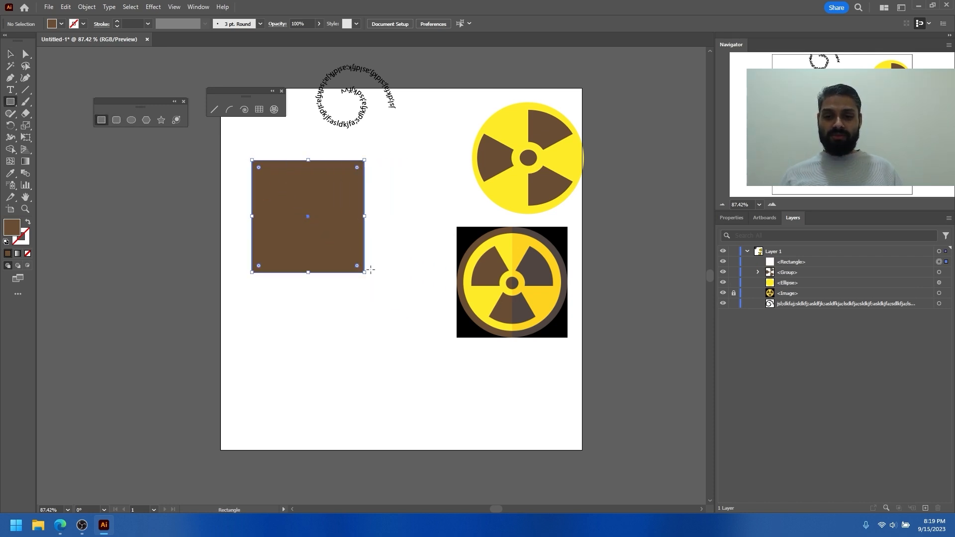
pyautogui.moveTo(252, 297); pyautogui.dragTo(371, 364)
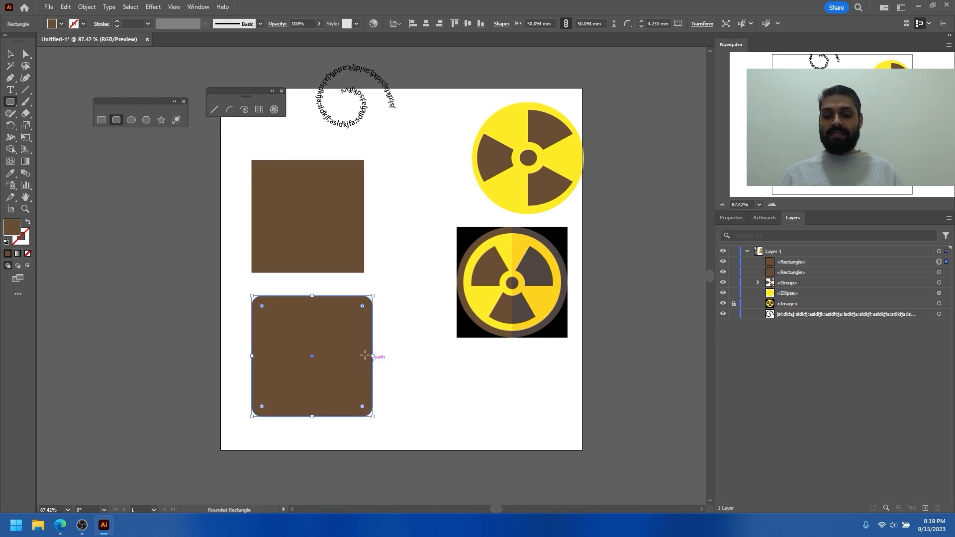
pyautogui.press('v')
pyautogui.scroll(2, 343, 314)
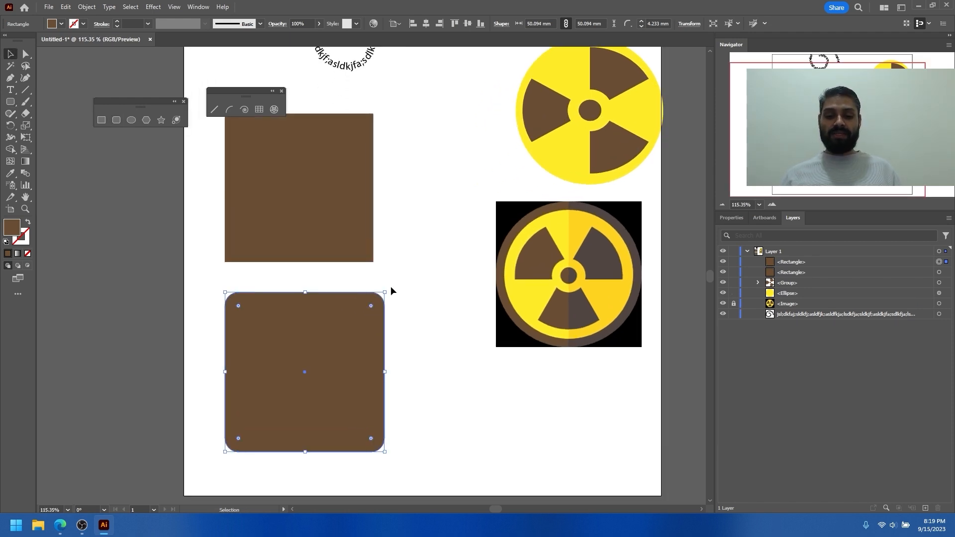
# - Shift the upper brown square slightly downward and select each square in turn to compare their corners
pyautogui.click(367, 288)
pyautogui.moveTo(398, 327); pyautogui.dragTo(399, 303)
pyautogui.click(414, 297)
pyautogui.click(336, 340)
pyautogui.moveTo(320, 166); pyautogui.dragTo(323, 175)
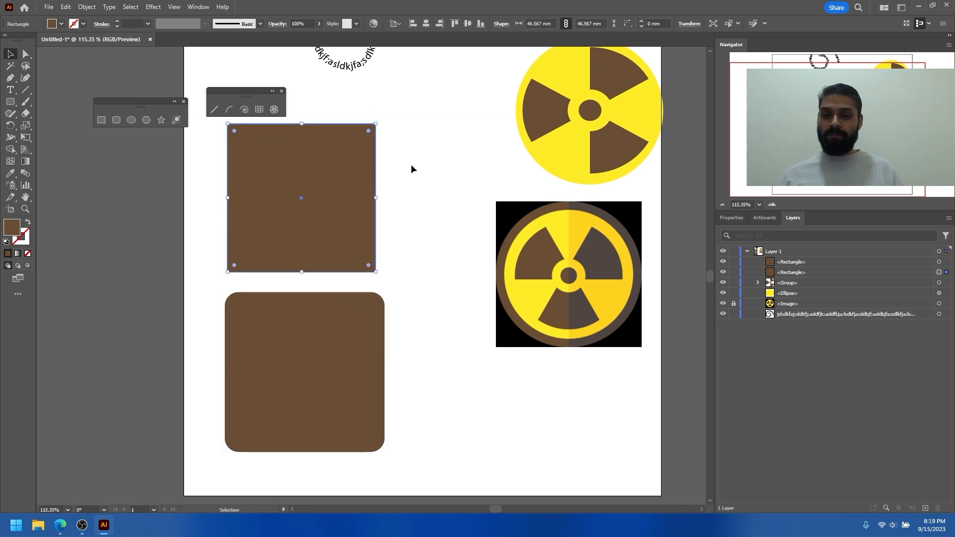
pyautogui.click(330, 366)
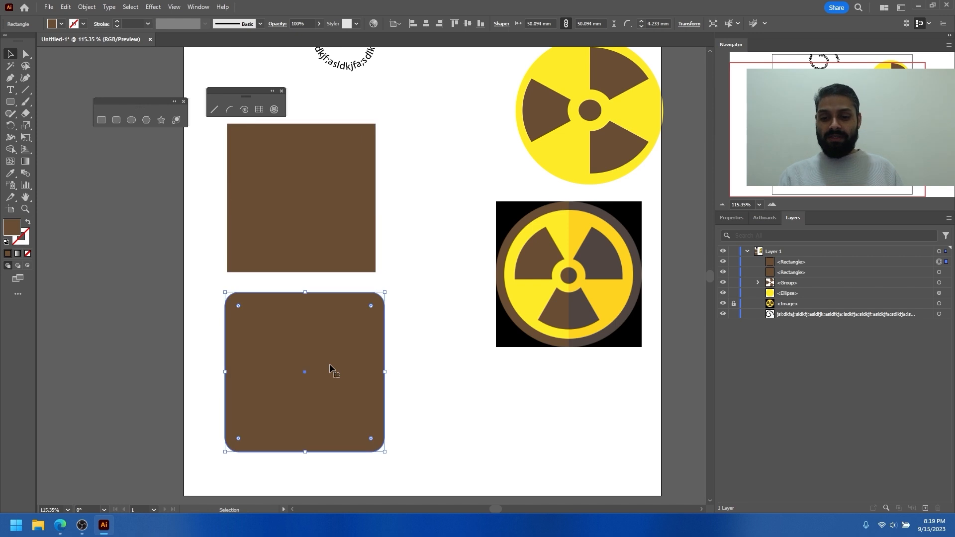
pyautogui.click(348, 157)
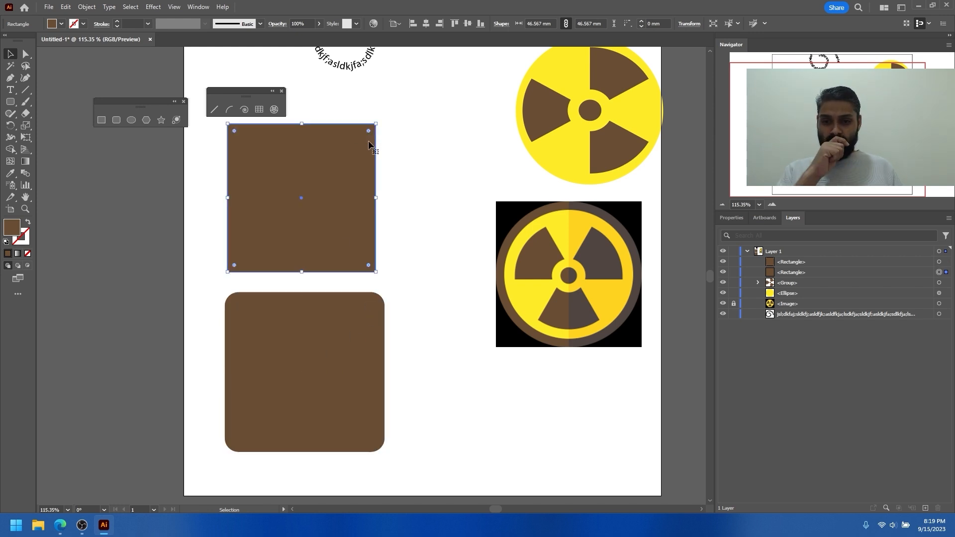
# - Round the corners of the upper square and sharpen the corners of the rounded square below it
pyautogui.moveTo(369, 130); pyautogui.dragTo(348, 160)
pyautogui.click(355, 324)
pyautogui.moveTo(362, 314); pyautogui.dragTo(379, 305)
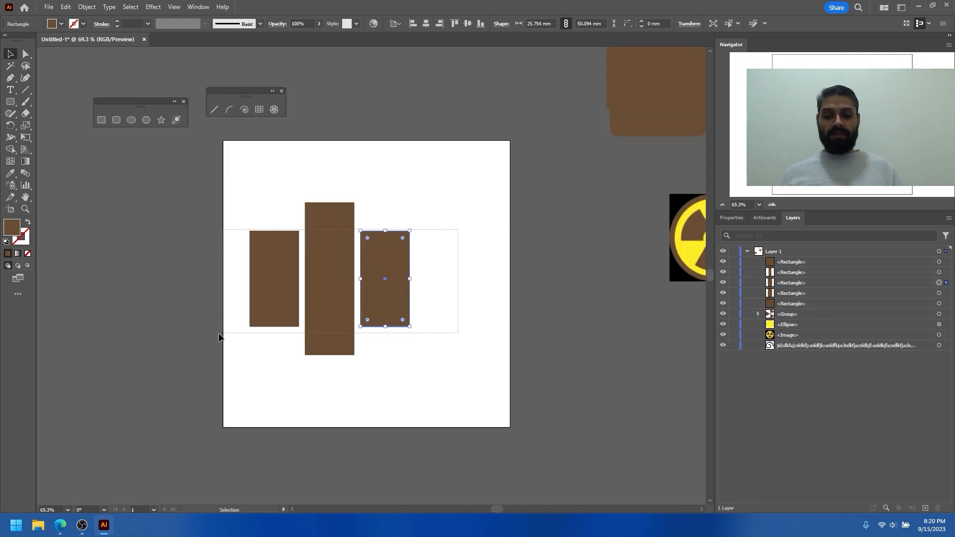
# - Move the three brown rectangles toward the artboard centre and widen each to about 34.7 mm
pyautogui.moveTo(310, 282); pyautogui.dragTo(339, 282)
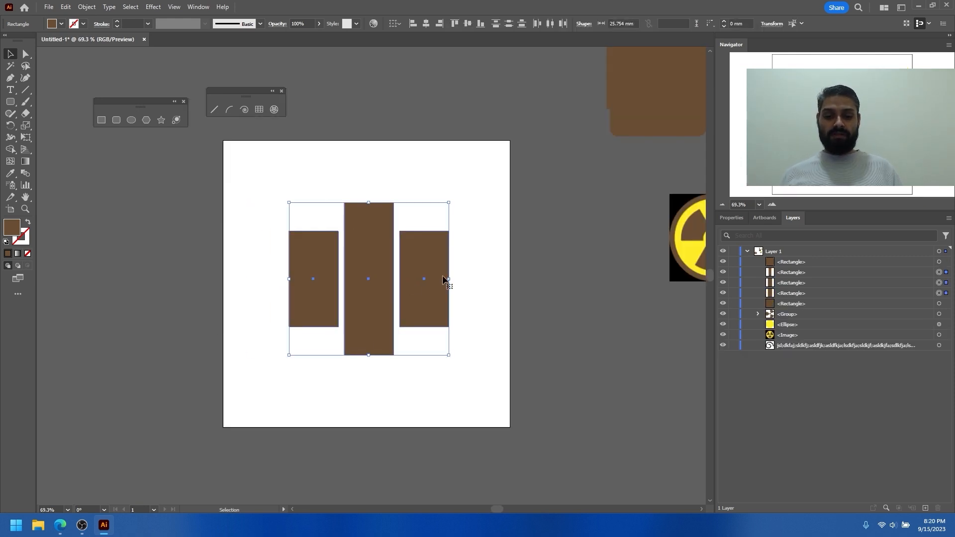
pyautogui.moveTo(450, 279); pyautogui.dragTo(479, 273)
pyautogui.moveTo(389, 249); pyautogui.dragTo(345, 255)
# - Place the radiation symbol image over the artboard behind the rectangles and enlarge it to about 152.4 mm square
pyautogui.scroll(-2, 364, 246)
pyautogui.moveTo(606, 244); pyautogui.dragTo(455, 209)
pyautogui.moveTo(196, 308); pyautogui.dragTo(481, 273)
pyautogui.click(482, 272)
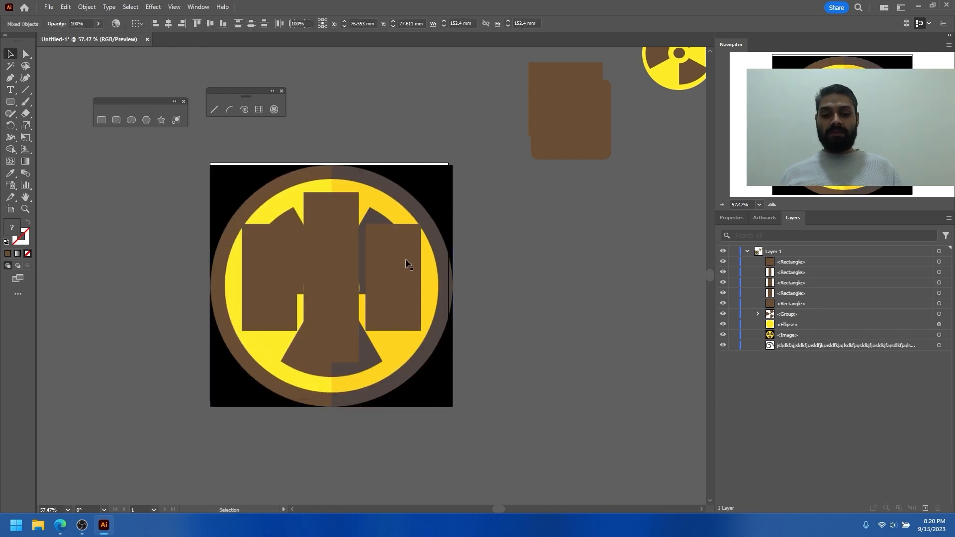
# - Combine the three brown rectangles into a compound path
pyautogui.click(405, 262)
pyautogui.keyDown('shift'); pyautogui.click(325, 259); pyautogui.keyUp('shift')
pyautogui.keyDown('shift'); pyautogui.click(269, 269); pyautogui.keyUp('shift')
pyautogui.rightClick(332, 250)
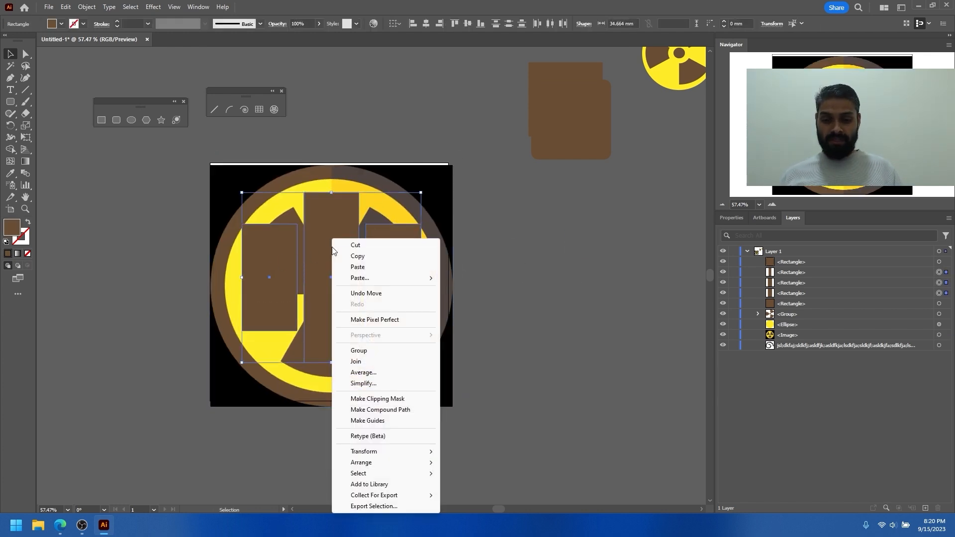
pyautogui.click(393, 410)
pyautogui.click(475, 238)
pyautogui.moveTo(441, 238); pyautogui.dragTo(455, 253)
pyautogui.scroll(1, 467, 243)
pyautogui.keyDown('shift'); pyautogui.click(400, 262); pyautogui.keyUp('shift')
pyautogui.rightClick(419, 245)
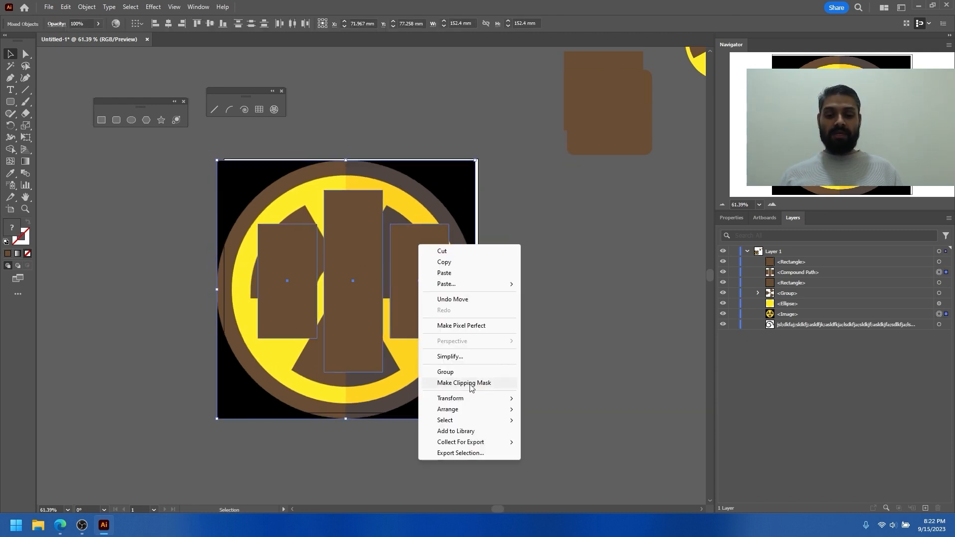
pyautogui.click(579, 297)
pyautogui.hotkey('ctrl', 'z')
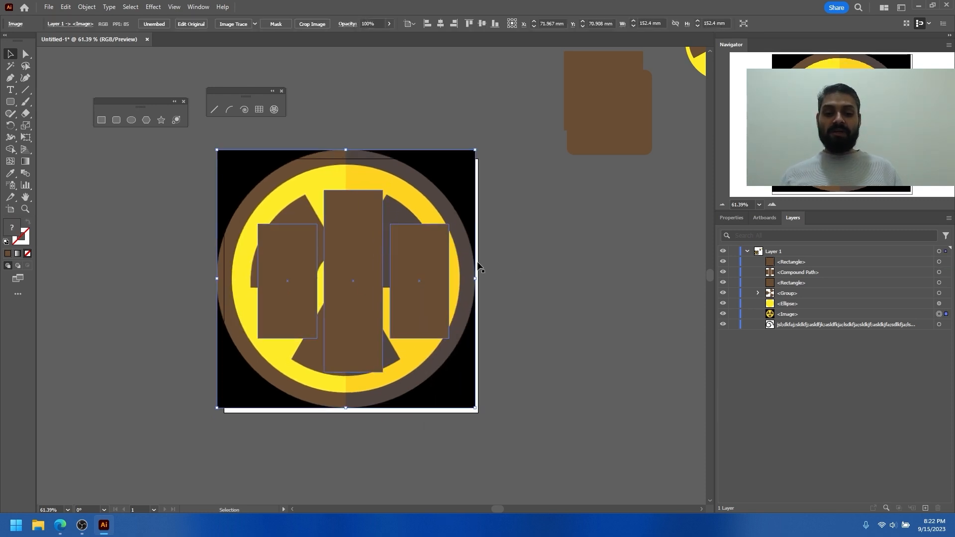
# - Try to make a clipping mask with the compound path stacked beneath the radiation image, and undo the reordering
pyautogui.moveTo(804, 275); pyautogui.dragTo(796, 329)
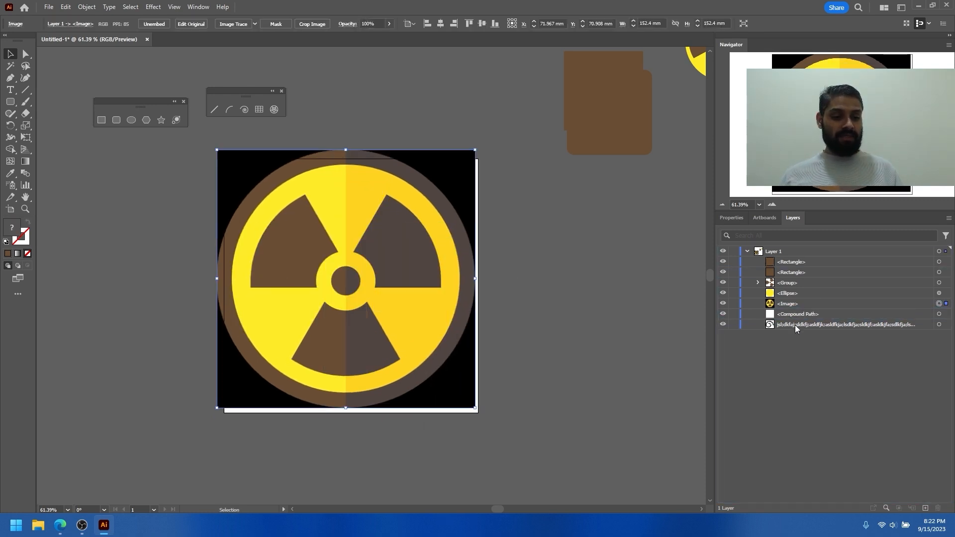
pyautogui.moveTo(319, 231)
pyautogui.mouseDown()
pyautogui.moveTo(481, 259)
pyautogui.moveTo(332, 234)
pyautogui.mouseUp()
pyautogui.keyDown('shift'); pyautogui.click(341, 294); pyautogui.keyUp('shift')
pyautogui.rightClick(398, 246)
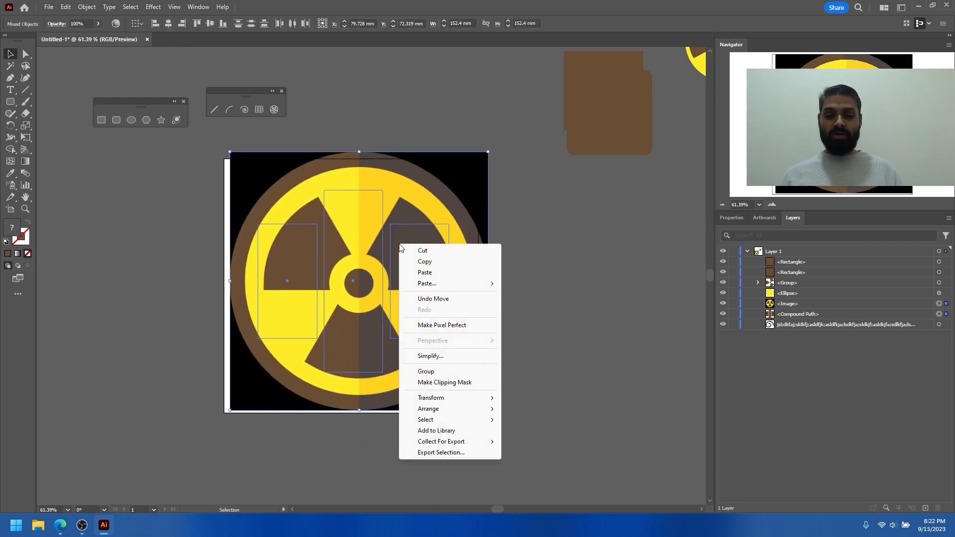
pyautogui.click(446, 383)
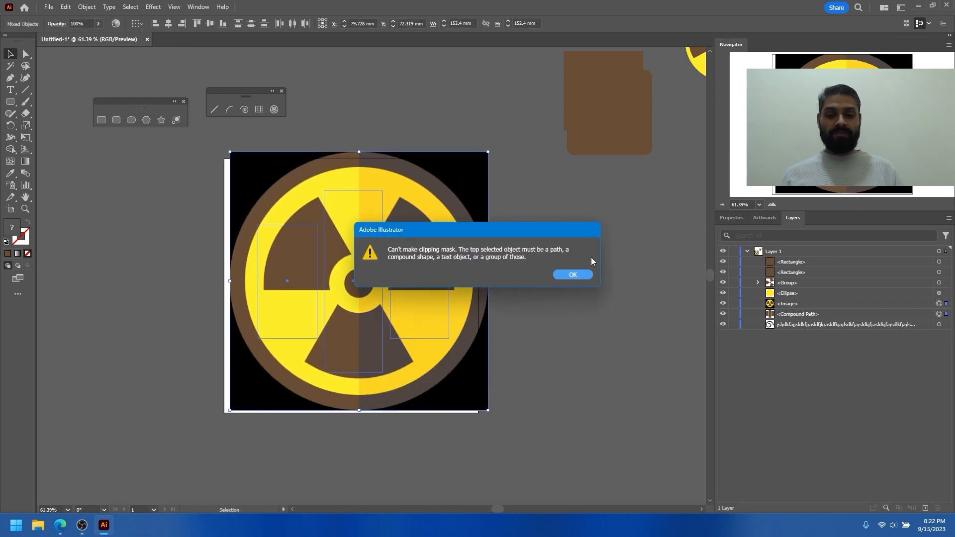
pyautogui.click(572, 275)
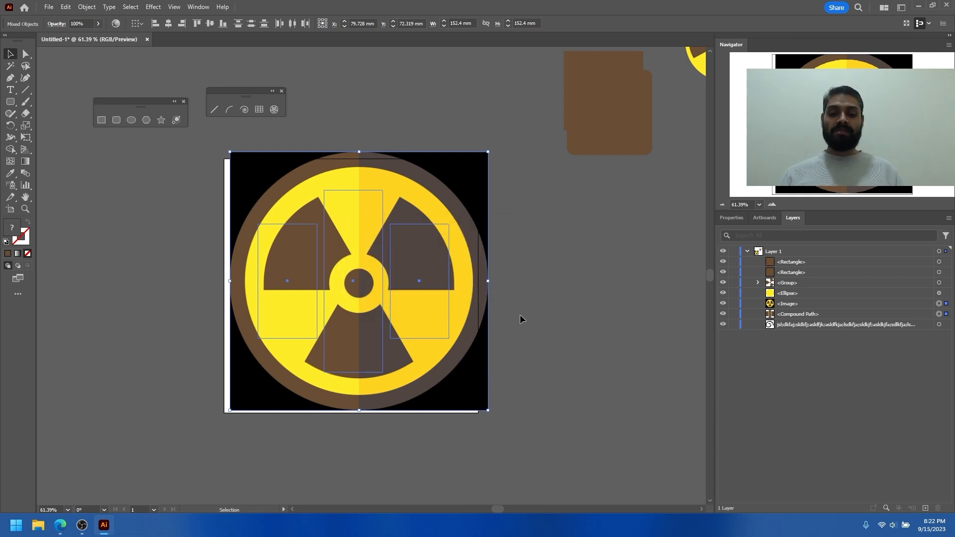
pyautogui.hotkey('ctrl', 'z')
pyautogui.hotkey('ctrl', 'z')
pyautogui.hotkey('ctrl', 'z')
# - Make a clipping mask from the compound path and the radiation image beneath it
pyautogui.click(464, 227)
pyautogui.keyDown('shift'); pyautogui.click(303, 307); pyautogui.keyUp('shift')
pyautogui.rightClick(398, 269)
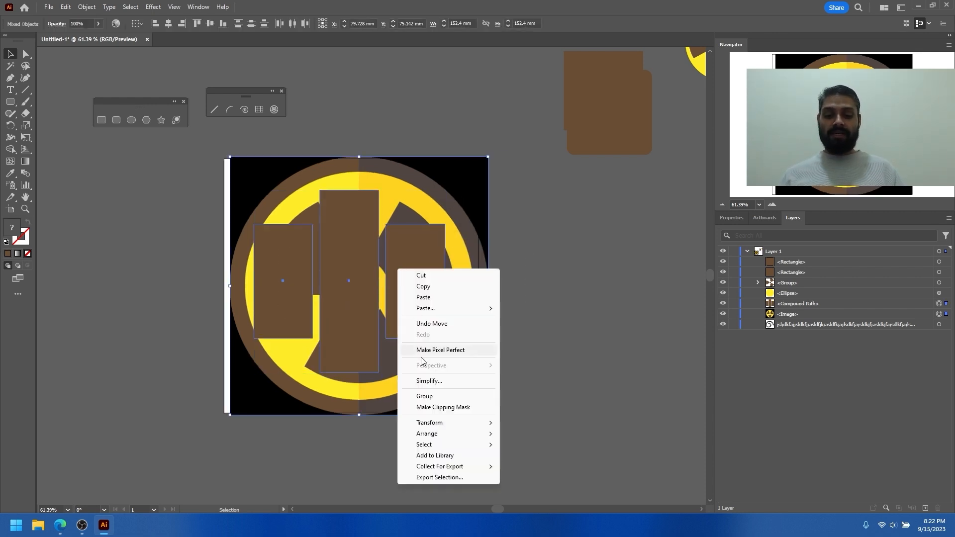
pyautogui.click(443, 407)
pyautogui.click(541, 290)
# - Scale down the radiation image inside the clip group and fully round the corners of the three masking rectangles
pyautogui.doubleClick(347, 249)
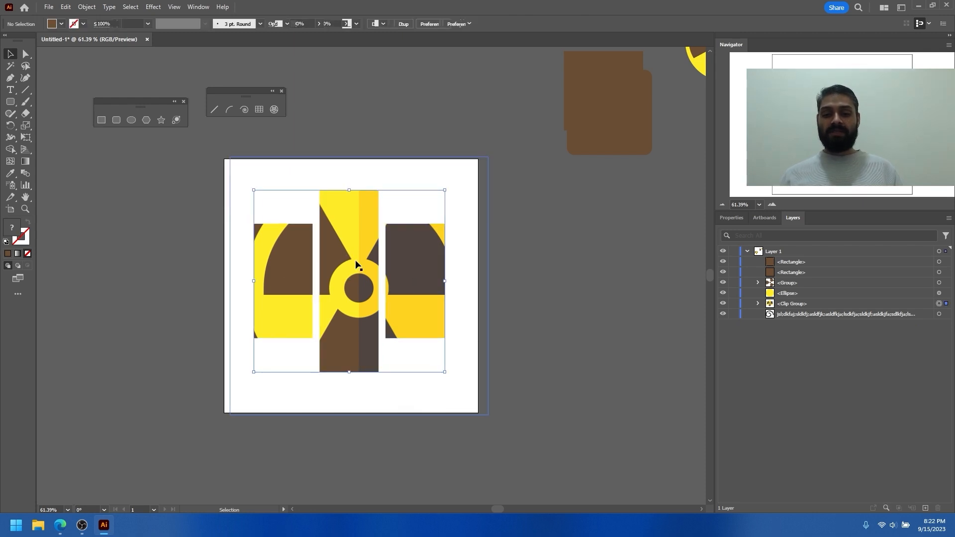
pyautogui.moveTo(490, 156); pyautogui.dragTo(469, 166)
pyautogui.click(498, 244)
pyautogui.moveTo(326, 197); pyautogui.dragTo(365, 297)
# - Draw a brown circle about 92 mm in diameter on the artboard with the Ellipse tool
pyautogui.press('l')
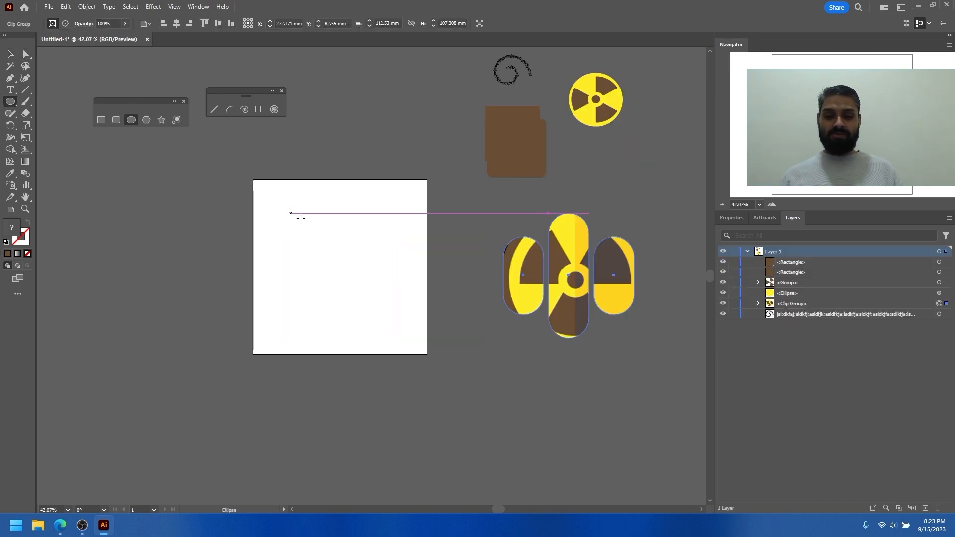
pyautogui.moveTo(291, 213); pyautogui.dragTo(367, 293)
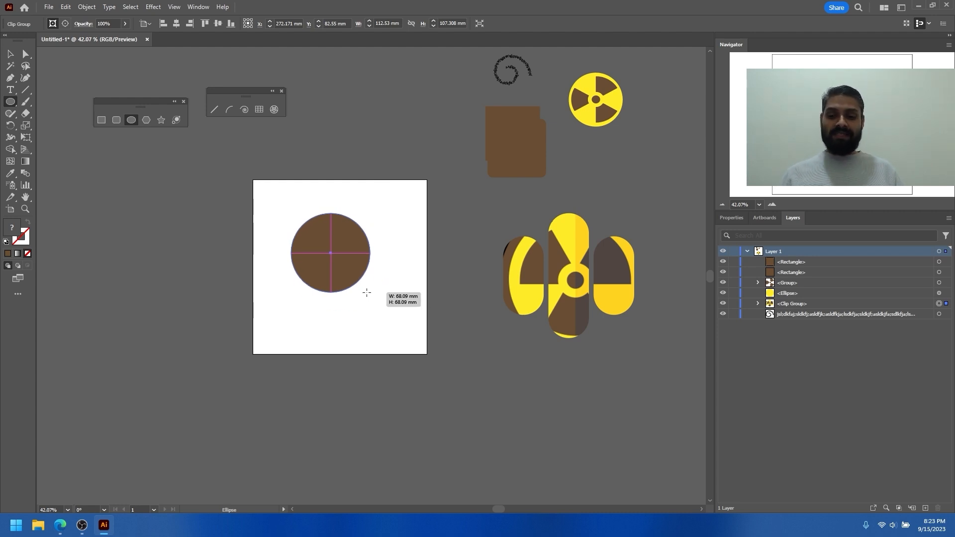
pyautogui.moveTo(325, 256); pyautogui.dragTo(344, 264)
pyautogui.moveTo(379, 310)
pyautogui.mouseDown()
pyautogui.moveTo(396, 320)
pyautogui.moveTo(329, 241)
pyautogui.moveTo(314, 234)
pyautogui.moveTo(360, 284)
pyautogui.moveTo(314, 238)
pyautogui.moveTo(362, 265)
pyautogui.moveTo(330, 226)
pyautogui.moveTo(372, 269)
pyautogui.moveTo(338, 236)
pyautogui.moveTo(335, 256)
pyautogui.moveTo(362, 271)
pyautogui.moveTo(399, 322)
pyautogui.moveTo(368, 280)
pyautogui.moveTo(398, 326)
pyautogui.moveTo(374, 302)
pyautogui.moveTo(398, 325)
pyautogui.moveTo(381, 316)
pyautogui.moveTo(378, 323)
pyautogui.moveTo(398, 338)
pyautogui.moveTo(343, 272)
pyautogui.moveTo(416, 291)
pyautogui.moveTo(314, 274)
pyautogui.moveTo(398, 321)
pyautogui.moveTo(377, 298)
pyautogui.moveTo(416, 362)
pyautogui.moveTo(416, 329)
pyautogui.moveTo(336, 259)
pyautogui.moveTo(279, 331)
pyautogui.moveTo(378, 174)
pyautogui.mouseUp()
pyautogui.moveTo(444, 215)
pyautogui.mouseDown()
pyautogui.moveTo(398, 254)
pyautogui.moveTo(339, 348)
pyautogui.moveTo(419, 342)
pyautogui.moveTo(392, 320)
pyautogui.mouseUp()
# - Reposition the circle on the artboard, swap its fill and stroke, and swap them back to the brown fill
pyautogui.press('v')
pyautogui.moveTo(377, 264); pyautogui.dragTo(355, 249)
pyautogui.hotkey('ctrl', 'space')
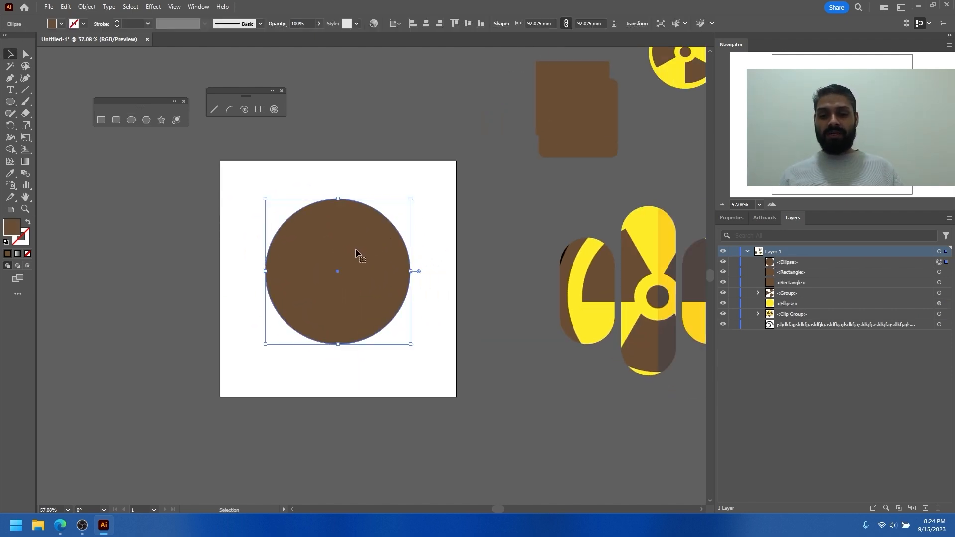
pyautogui.click(29, 224)
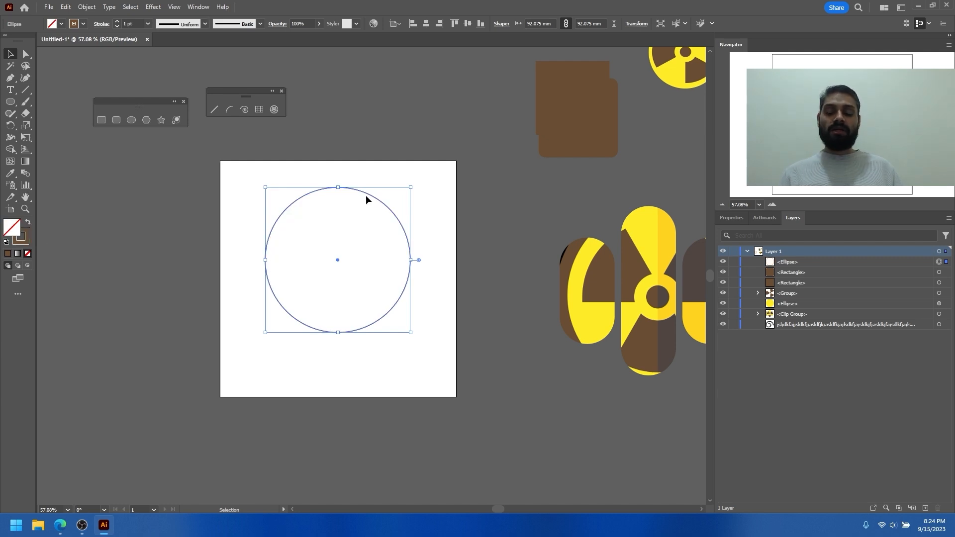
pyautogui.click(29, 225)
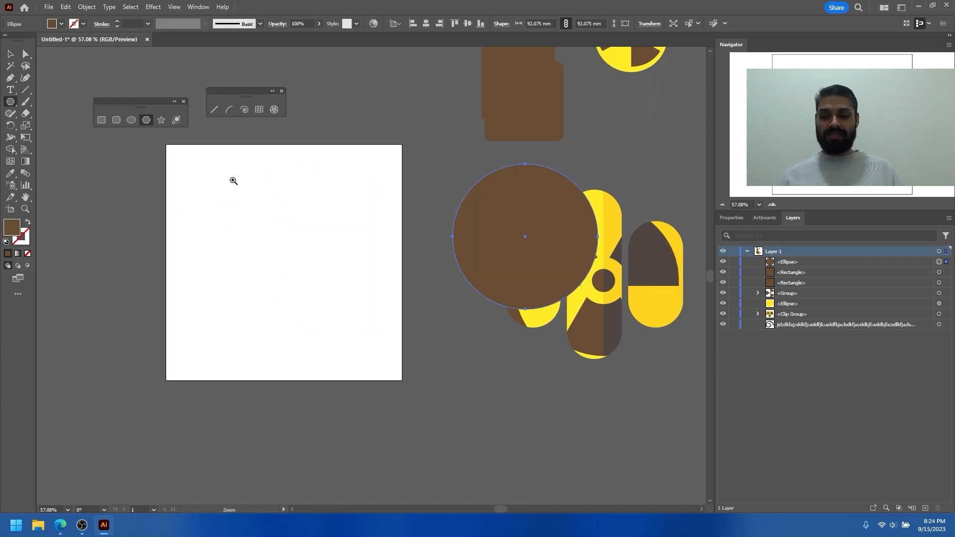
# - Draw a polygon on the artboard, vary its number of sides, and finish it as a triangle about 62 by 61 mm
pyautogui.click(146, 120)
pyautogui.moveTo(285, 254)
pyautogui.mouseDown()
pyautogui.moveTo(351, 298)
pyautogui.moveTo(322, 263)
pyautogui.moveTo(309, 262)
pyautogui.moveTo(338, 323)
pyautogui.moveTo(286, 345)
pyautogui.moveTo(340, 194)
pyautogui.mouseUp()
pyautogui.press('Up')
pyautogui.press('Up')
pyautogui.press('Up')
pyautogui.press('Down')
pyautogui.press('Down')
pyautogui.press('Up')
pyautogui.press('Up')
pyautogui.press('Up')
pyautogui.press('Up')
pyautogui.press('Down')
pyautogui.press('Down')
pyautogui.press('Down')
pyautogui.press('Down')
pyautogui.press('Down')
pyautogui.press('Down')
pyautogui.press('Down')
pyautogui.press('Down')
pyautogui.press('Up')
pyautogui.press('Up')
pyautogui.press('Down')
pyautogui.press('Down')
pyautogui.press('Up')
pyautogui.press('Up')
pyautogui.press('Up')
pyautogui.press('Up')
pyautogui.press('Up')
pyautogui.press('Up')
pyautogui.press('Up')
pyautogui.press('Up')
pyautogui.press('Up')
pyautogui.press('Up')
pyautogui.press('Up')
pyautogui.press('Up')
pyautogui.press('Up')
pyautogui.press('Up')
pyautogui.press('Up')
pyautogui.press('Down')
pyautogui.press('Down')
pyautogui.press('Down')
pyautogui.press('Down')
pyautogui.press('Down')
pyautogui.press('Down')
pyautogui.press('Down')
pyautogui.press('Down')
pyautogui.press('Down')
pyautogui.press('Down')
pyautogui.press('Down')
pyautogui.press('Down')
pyautogui.press('Down')
pyautogui.press('Down')
pyautogui.press('Down')
pyautogui.press('v')
# - Draw a star on the artboard below the triangle with the Star tool and raise its point count to eight
pyautogui.click(161, 120)
pyautogui.moveTo(222, 218)
pyautogui.mouseDown()
pyautogui.moveTo(300, 312)
pyautogui.moveTo(264, 310)
pyautogui.moveTo(328, 384)
pyautogui.moveTo(287, 317)
pyautogui.moveTo(298, 309)
pyautogui.moveTo(288, 294)
pyautogui.moveTo(366, 329)
pyautogui.moveTo(330, 347)
pyautogui.moveTo(300, 303)
pyautogui.moveTo(562, 388)
pyautogui.moveTo(308, 299)
pyautogui.moveTo(477, 381)
pyautogui.moveTo(356, 323)
pyautogui.mouseUp()
pyautogui.scroll(-1, 316, 328)
pyautogui.press('Up')
pyautogui.press('Up')
pyautogui.press('Up')
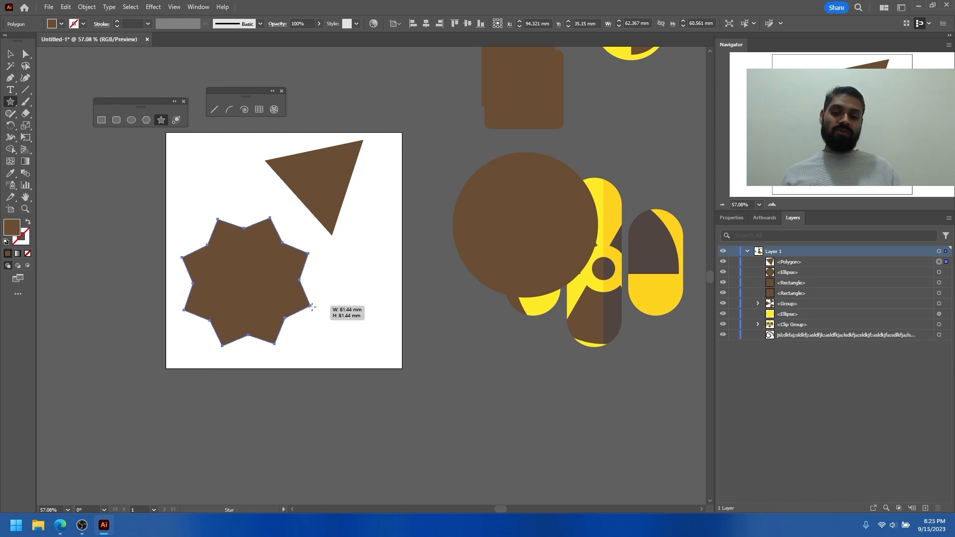
pyautogui.moveTo(349, 319)
pyautogui.mouseDown()
pyautogui.moveTo(535, 384)
pyautogui.moveTo(376, 330)
pyautogui.mouseUp()
pyautogui.moveTo(321, 307)
pyautogui.mouseDown()
pyautogui.moveTo(489, 364)
pyautogui.moveTo(324, 310)
pyautogui.moveTo(397, 348)
pyautogui.moveTo(366, 328)
pyautogui.moveTo(364, 317)
pyautogui.moveTo(299, 330)
pyautogui.moveTo(311, 343)
pyautogui.moveTo(301, 322)
pyautogui.moveTo(380, 365)
pyautogui.moveTo(343, 338)
pyautogui.moveTo(299, 349)
pyautogui.moveTo(347, 374)
pyautogui.moveTo(328, 333)
pyautogui.moveTo(350, 364)
pyautogui.moveTo(289, 368)
pyautogui.mouseUp()
# - Vary the star's number of points and finish it with five points at about 107 by 111 mm
pyautogui.scroll(-2, 380, 365)
pyautogui.scroll(1, 380, 364)
pyautogui.press('Down')
pyautogui.press('Down')
pyautogui.press('Down')
pyautogui.press('Down')
pyautogui.press('Up')
pyautogui.press('Up')
pyautogui.press('Down')
pyautogui.press('Down')
pyautogui.press('Down')
# - Select all the artwork and move it off the artboard, up and to its right
pyautogui.press('v')
pyautogui.moveTo(259, 271); pyautogui.dragTo(240, 308)
pyautogui.hotkey('ctrl', 'space')
pyautogui.hotkey('ctrl', 'space')
pyautogui.moveTo(430, 185); pyautogui.dragTo(381, 184)
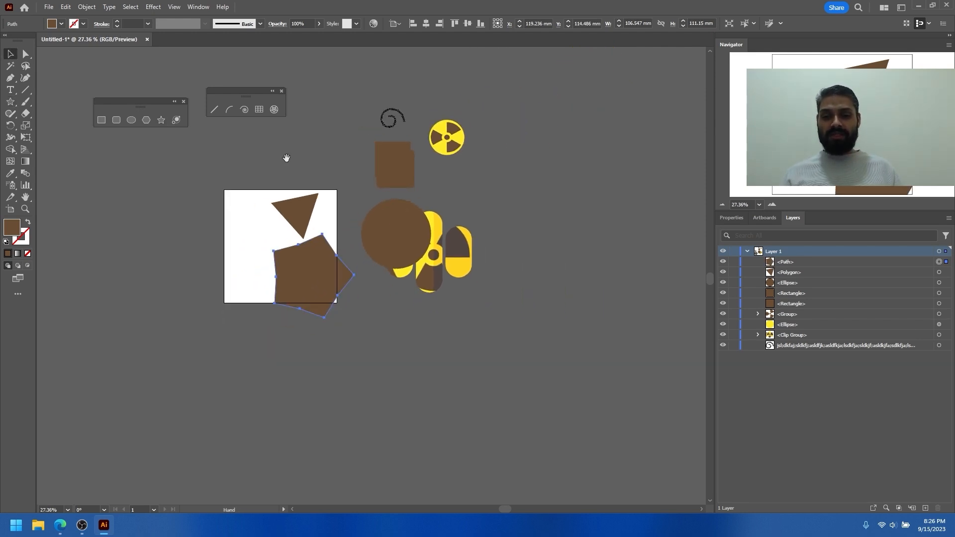
pyautogui.moveTo(286, 158); pyautogui.dragTo(317, 209)
pyautogui.hotkey('ctrl', 'a')
pyautogui.moveTo(434, 285); pyautogui.dragTo(532, 206)
# - Place a flare near the artboard's upper-left corner with the Flare tool, opening its options
pyautogui.hotkey('ctrl', 'space')
pyautogui.moveTo(224, 191); pyautogui.dragTo(303, 168)
pyautogui.hotkey('ctrl', 'space')
pyautogui.moveTo(271, 184); pyautogui.dragTo(335, 211)
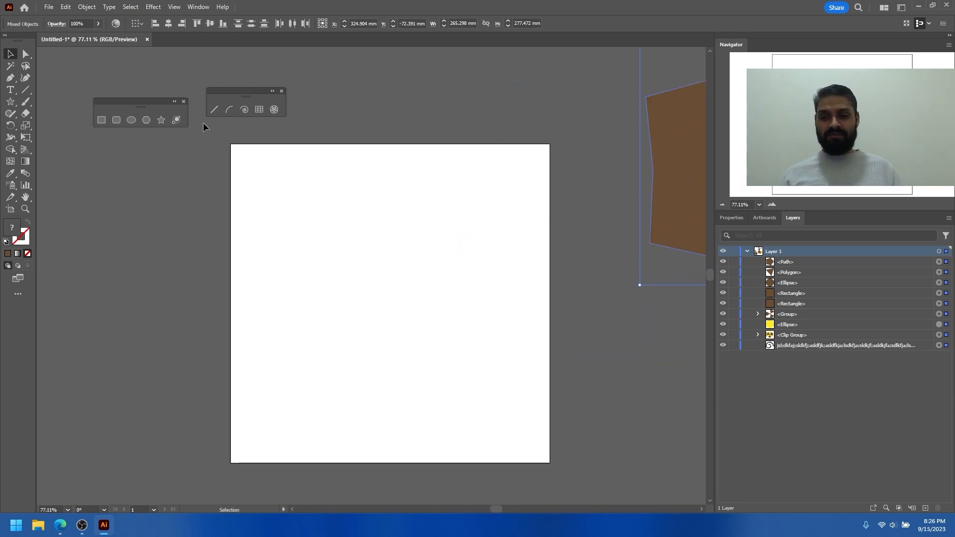
pyautogui.click(177, 120)
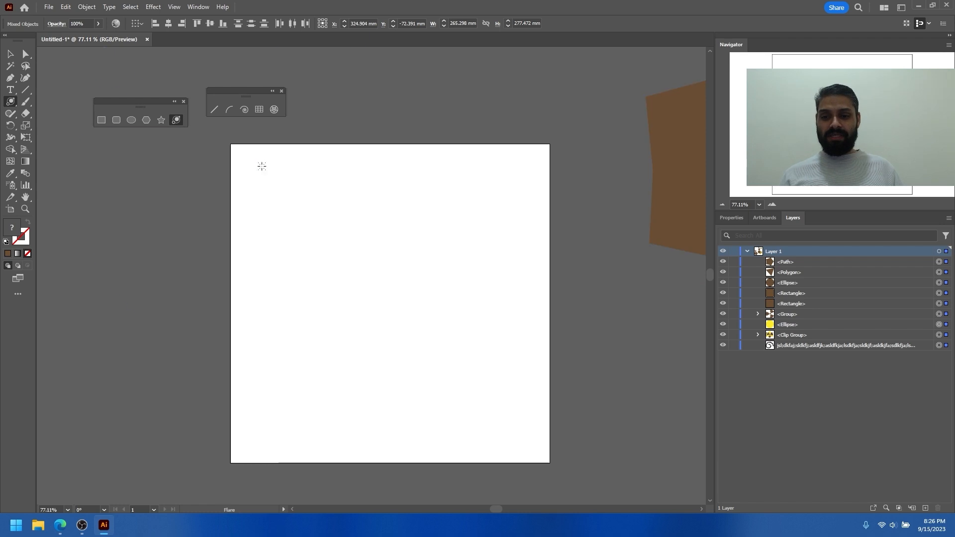
pyautogui.click(261, 166)
pyautogui.moveTo(450, 158); pyautogui.dragTo(498, 151)
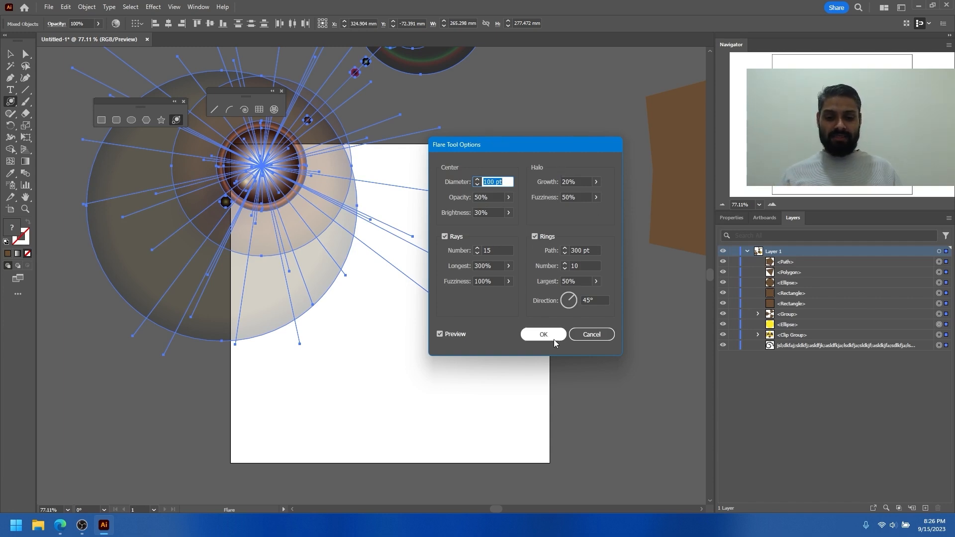
# - Set the flare's rings to a direction of 196° and a largest ring of 71%
pyautogui.click(452, 334)
pyautogui.click(451, 334)
pyautogui.moveTo(573, 300)
pyautogui.mouseDown()
pyautogui.moveTo(564, 301)
pyautogui.moveTo(572, 294)
pyautogui.mouseUp()
pyautogui.click(596, 282)
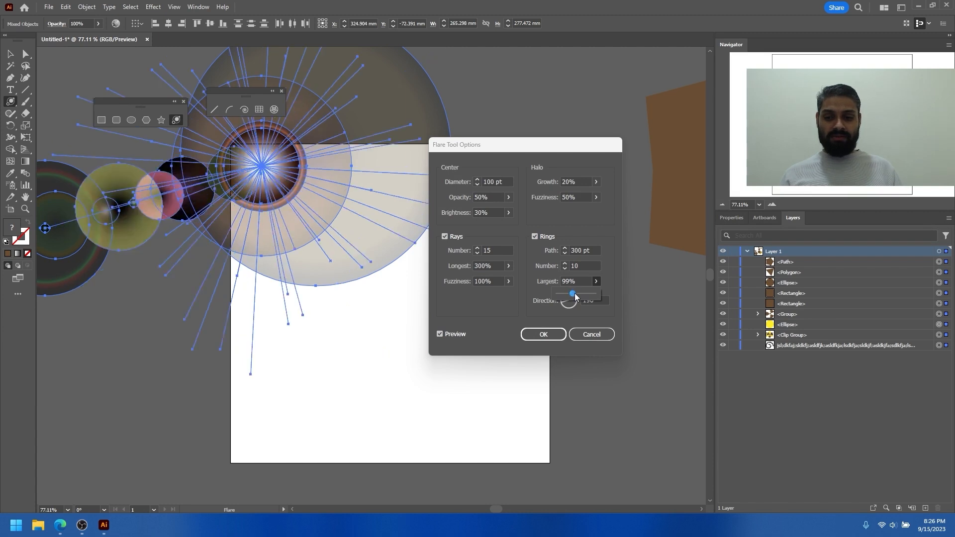
# - Set the flare's rays to 14 in number, 319% longest and 54% fuzziness
pyautogui.click(507, 281)
pyautogui.moveTo(499, 291); pyautogui.dragTo(482, 279)
pyautogui.click(477, 248)
pyautogui.click(477, 249)
pyautogui.click(477, 248)
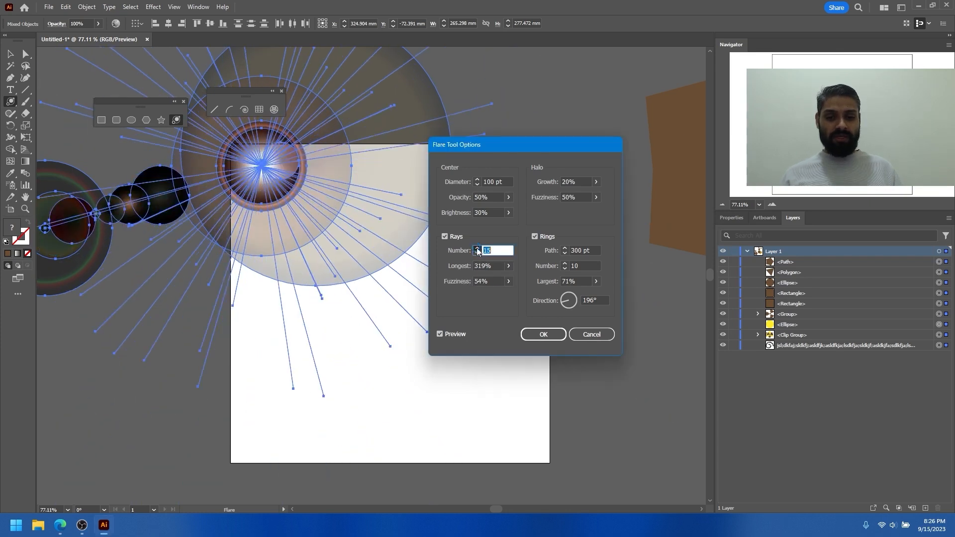
pyautogui.click(477, 253)
pyautogui.click(477, 253)
pyautogui.click(477, 252)
pyautogui.click(478, 253)
pyautogui.click(478, 253)
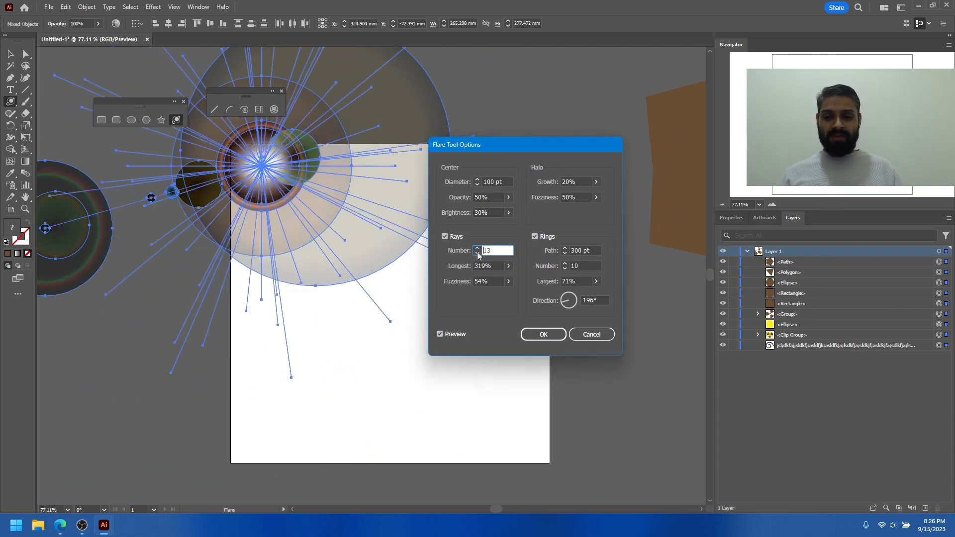
pyautogui.click(476, 248)
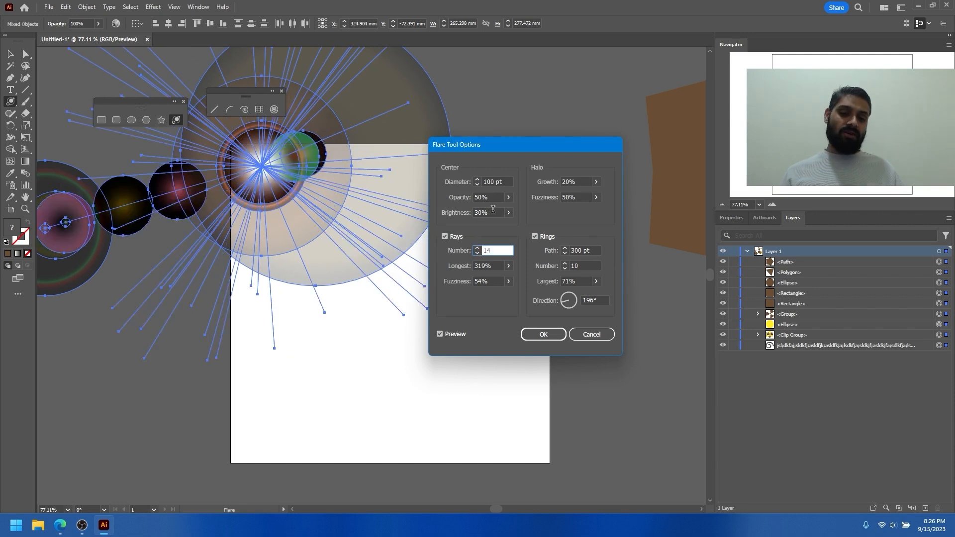
# - Set the flare's center opacity to 82% and brightness to 48%, halo growth to 112% and fuzziness to 26%, and create it
pyautogui.click(509, 213)
pyautogui.moveTo(492, 228); pyautogui.dragTo(503, 210)
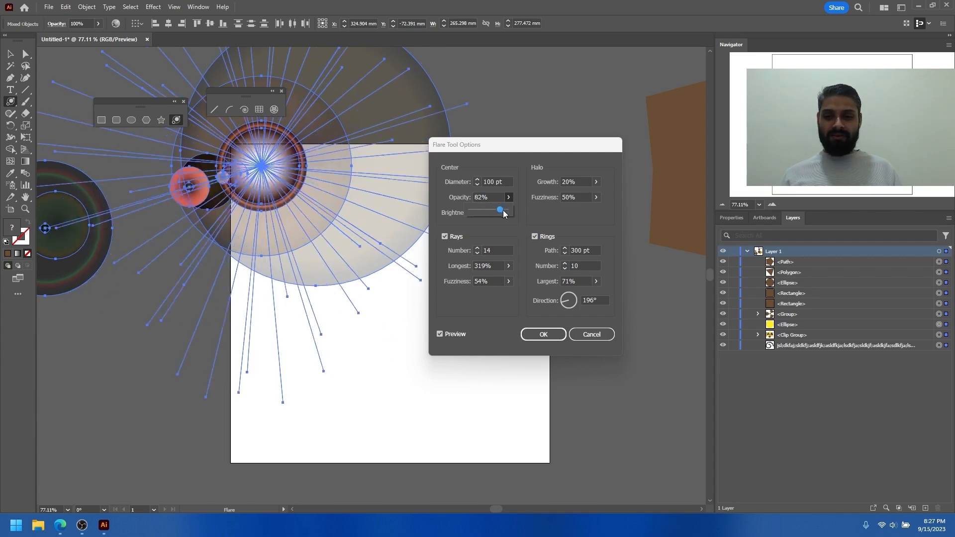
pyautogui.click(596, 182)
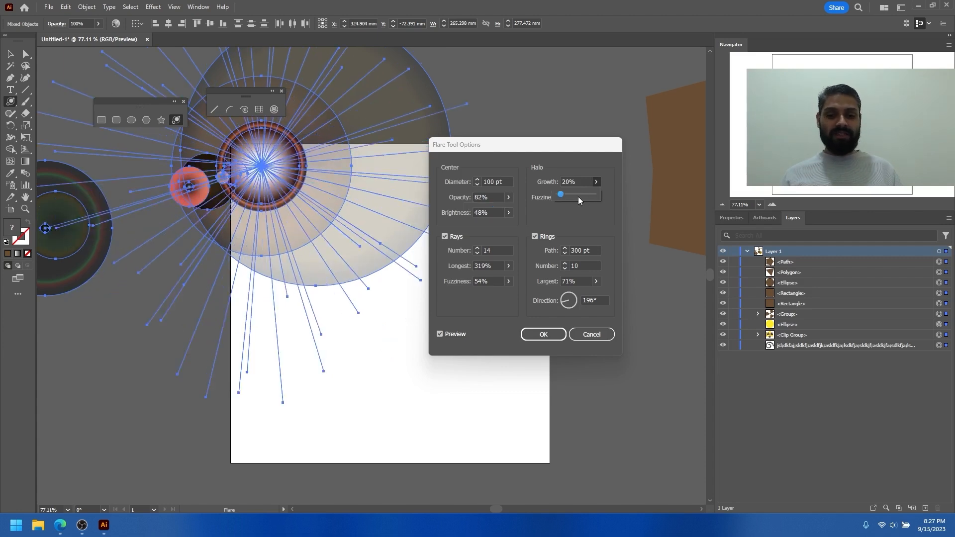
pyautogui.click(571, 195)
pyautogui.click(596, 198)
pyautogui.moveTo(577, 210); pyautogui.dragTo(565, 209)
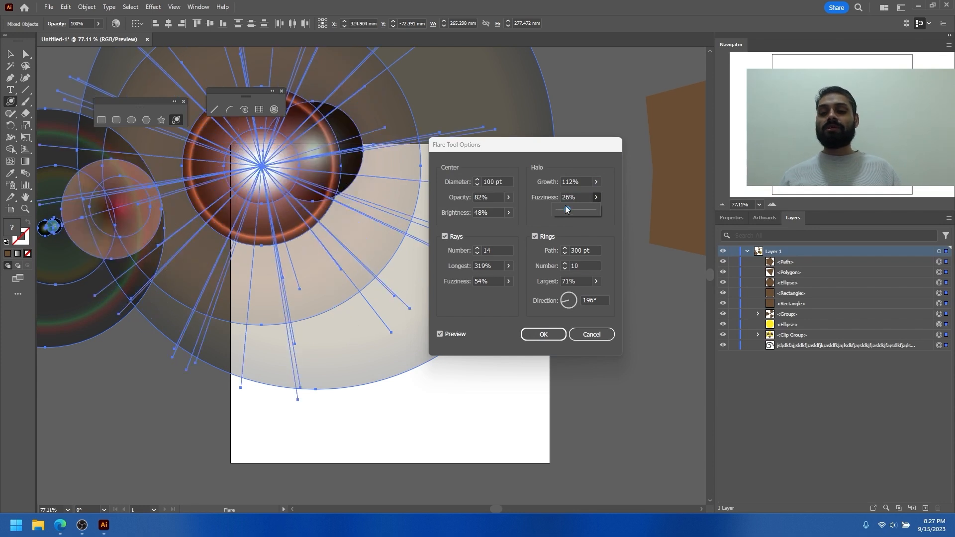
pyautogui.moveTo(545, 147); pyautogui.dragTo(571, 188)
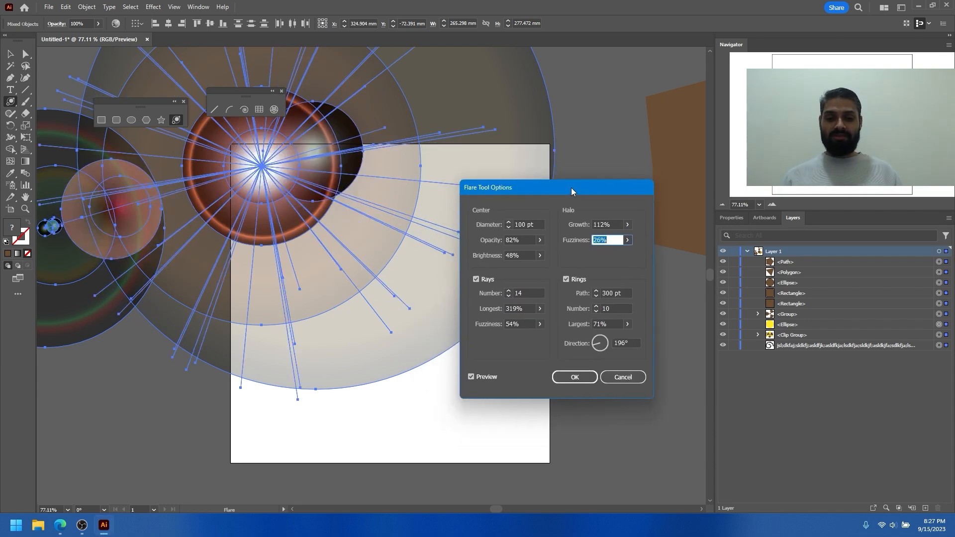
pyautogui.click(573, 377)
# - Move the flare so its bright center sits near the middle of the artboard
pyautogui.press('v')
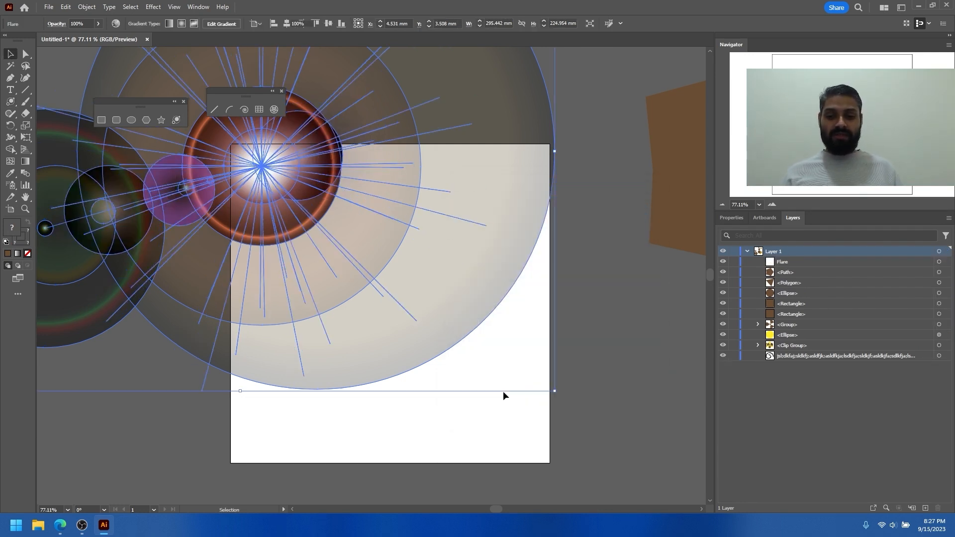
pyautogui.click(503, 391)
pyautogui.moveTo(513, 376); pyautogui.dragTo(447, 328)
pyautogui.moveTo(368, 249); pyautogui.dragTo(390, 297)
pyautogui.moveTo(378, 294); pyautogui.dragTo(318, 290)
pyautogui.moveTo(459, 294); pyautogui.dragTo(469, 326)
pyautogui.moveTo(457, 347); pyautogui.dragTo(428, 277)
pyautogui.moveTo(224, 314); pyautogui.dragTo(199, 312)
pyautogui.moveTo(275, 283); pyautogui.dragTo(222, 303)
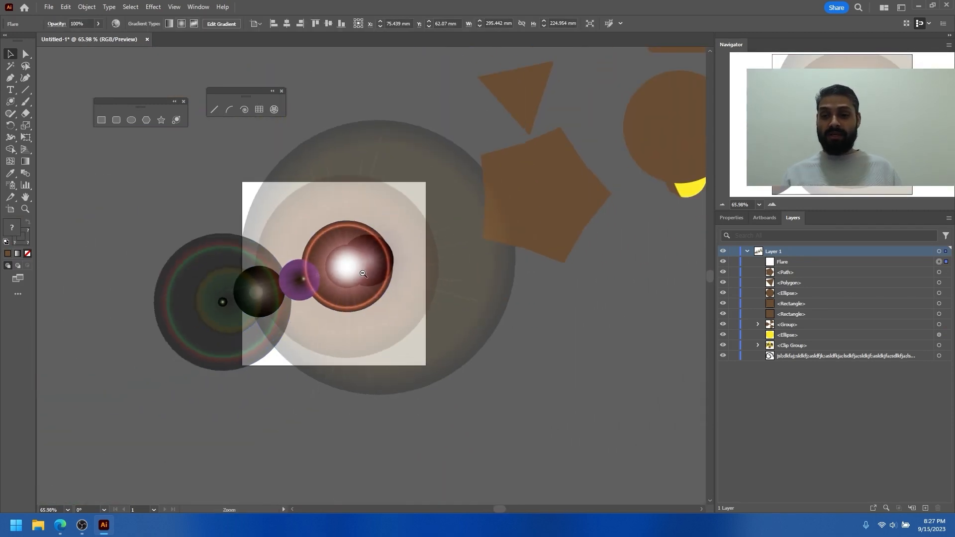
pyautogui.moveTo(446, 239); pyautogui.dragTo(398, 254)
pyautogui.moveTo(412, 204); pyautogui.dragTo(384, 265)
pyautogui.moveTo(399, 245); pyautogui.dragTo(363, 203)
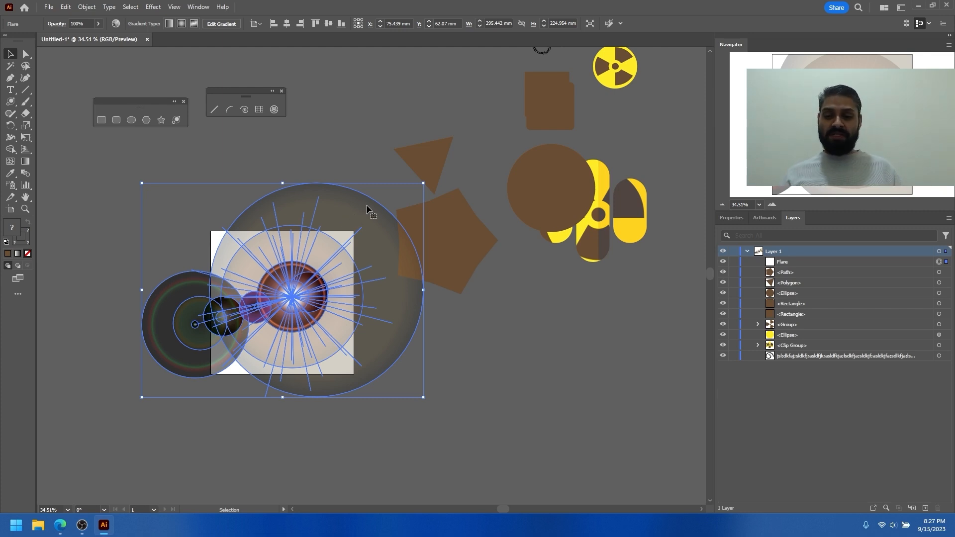
pyautogui.hotkey('ctrl', 'space')
pyautogui.moveTo(439, 300); pyautogui.dragTo(398, 296)
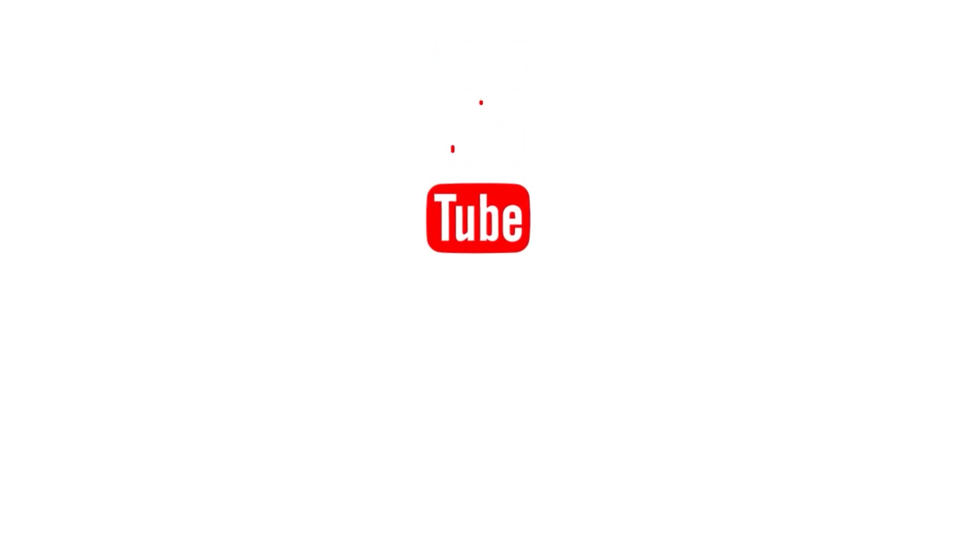